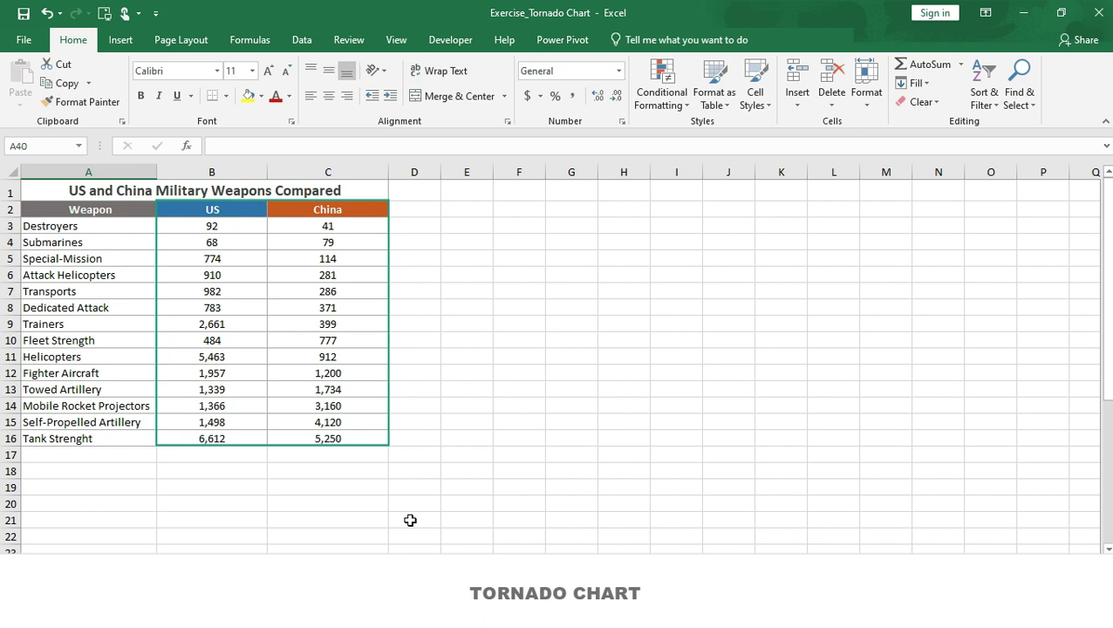
# - Copy the weapons table in A2:C16 and paste the duplicate below it, starting at cell A18
pyautogui.press('Escape')
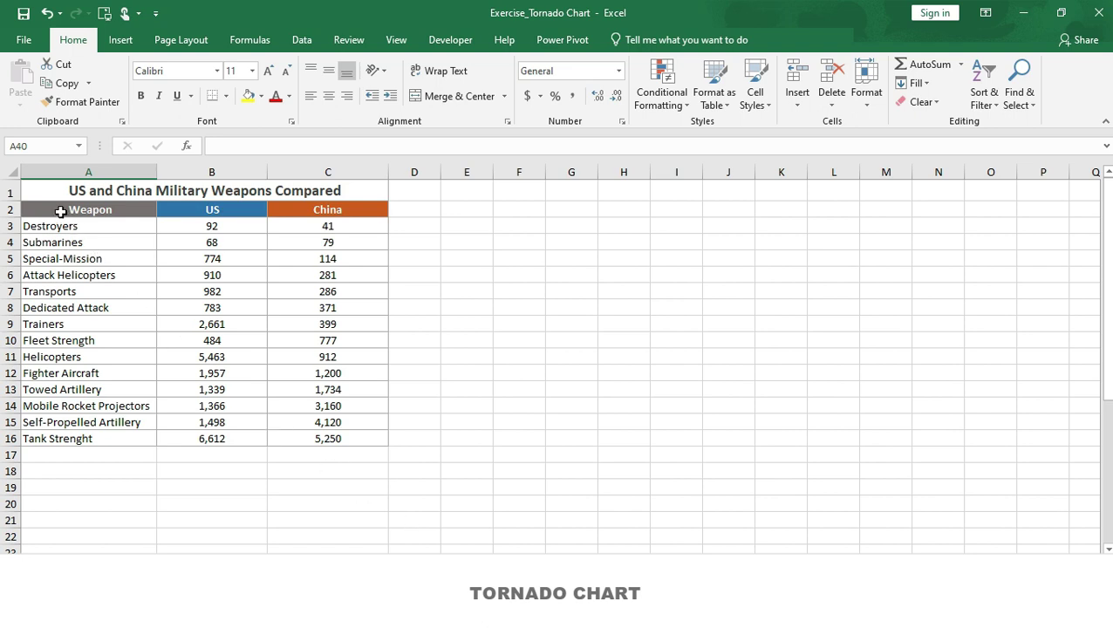
pyautogui.moveTo(68, 213); pyautogui.dragTo(105, 229)
pyautogui.moveTo(195, 244); pyautogui.dragTo(333, 434)
pyautogui.hotkey('ctrl', 'c')
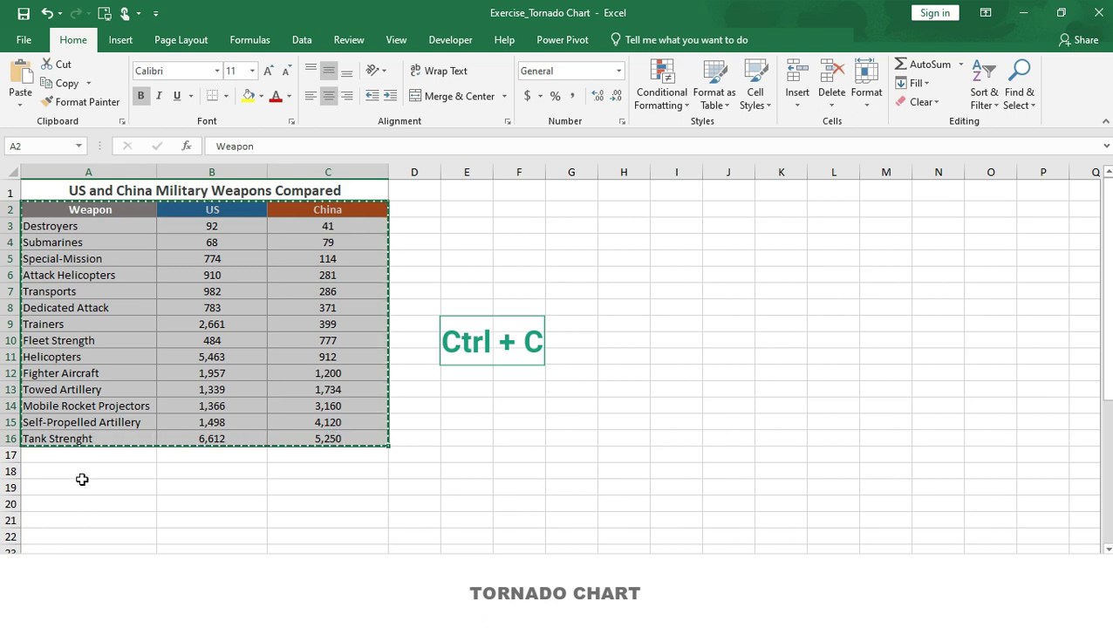
pyautogui.click(52, 474)
pyautogui.hotkey('ctrl', 'v')
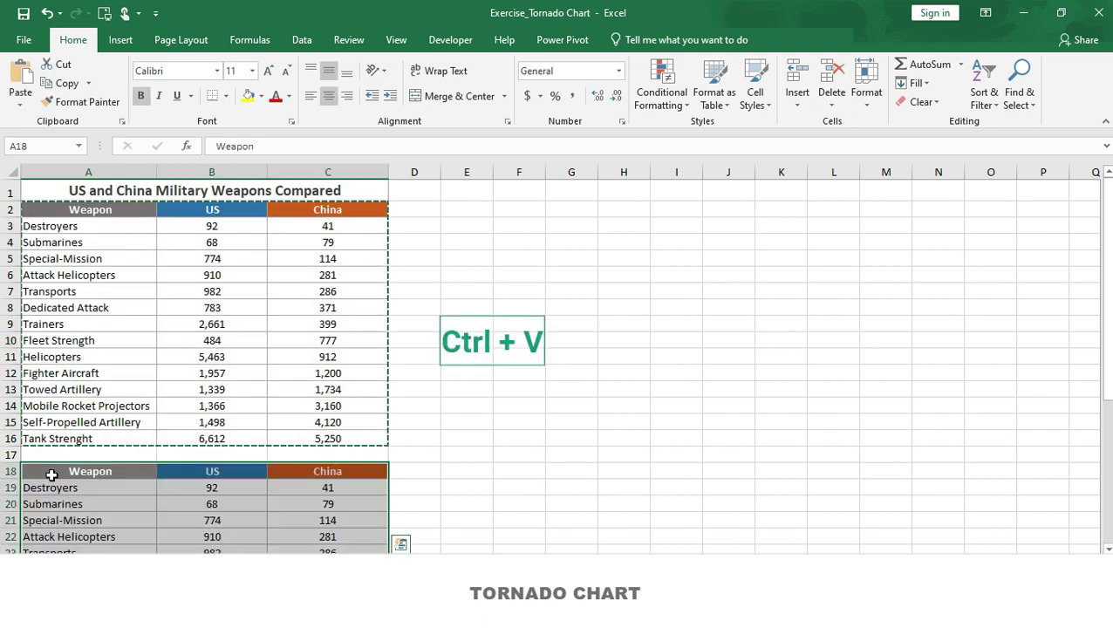
pyautogui.scroll(-4, 497, 432)
pyautogui.click(497, 433)
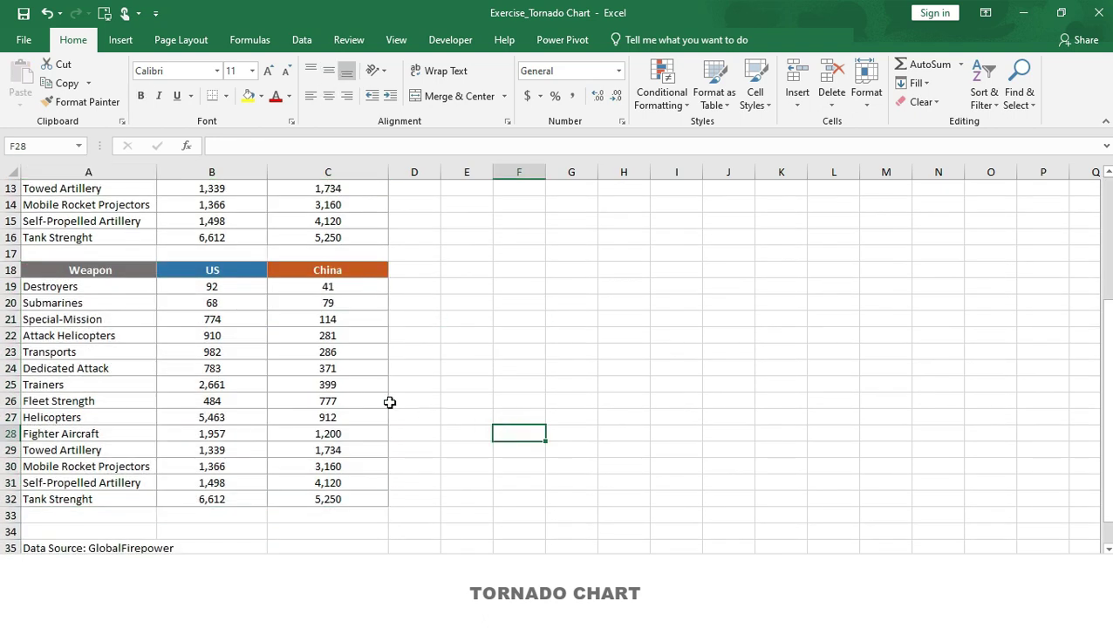
# - Clear the US values in B19:B32 of the duplicated table
pyautogui.click(210, 285)
pyautogui.moveTo(209, 285); pyautogui.dragTo(216, 494)
pyautogui.press('Delete')
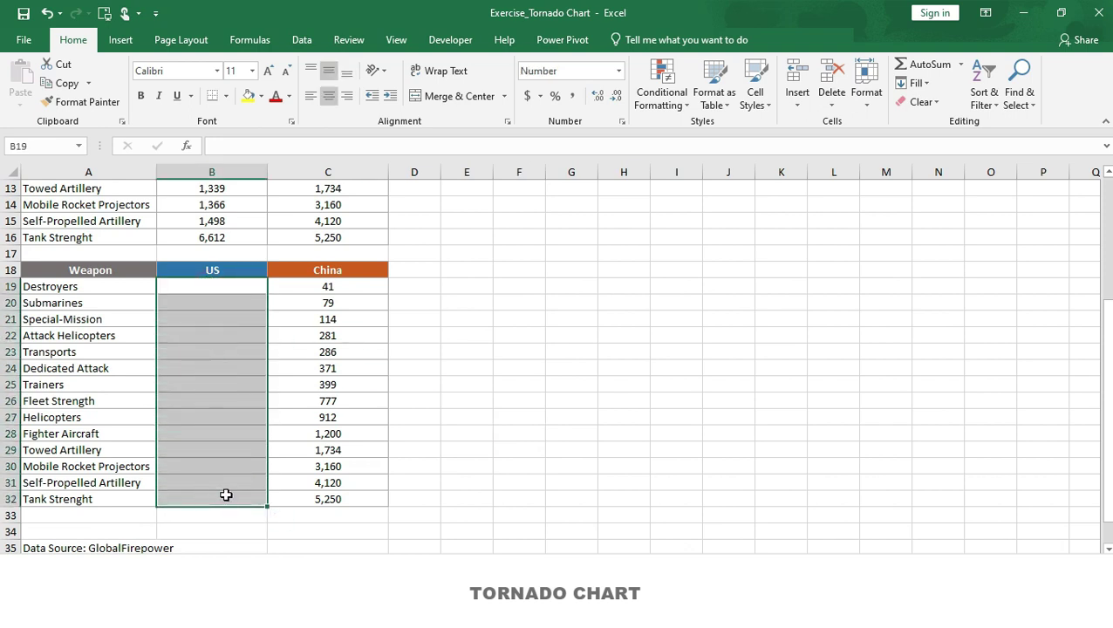
pyautogui.click(493, 494)
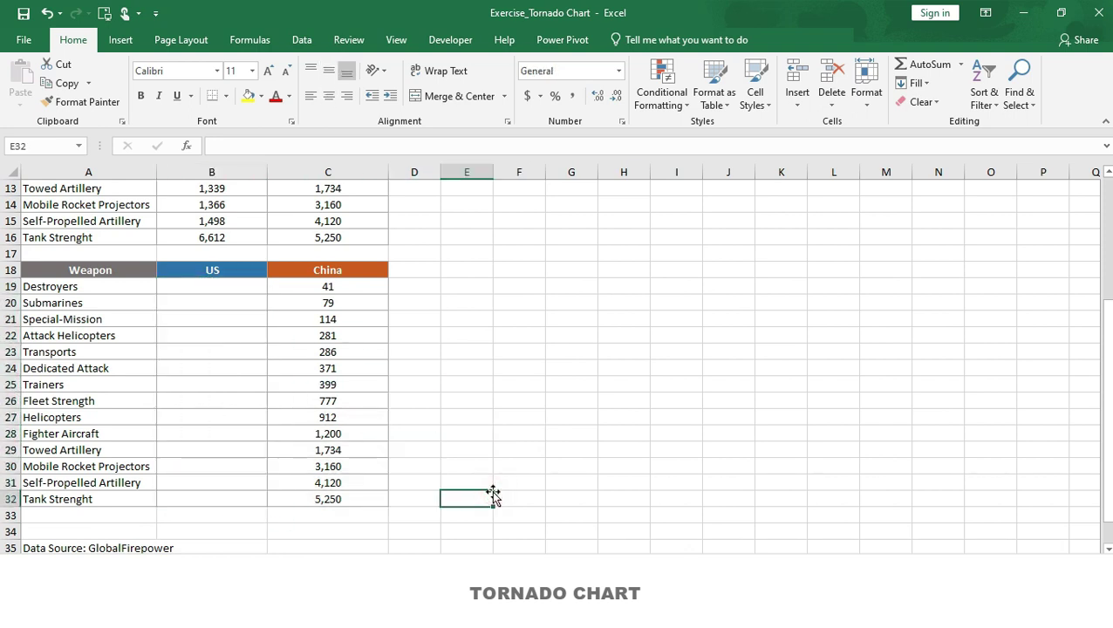
# - Enter the formula =-1*B3 in cell B19 to make the US Destroyers value negative
pyautogui.click(207, 287)
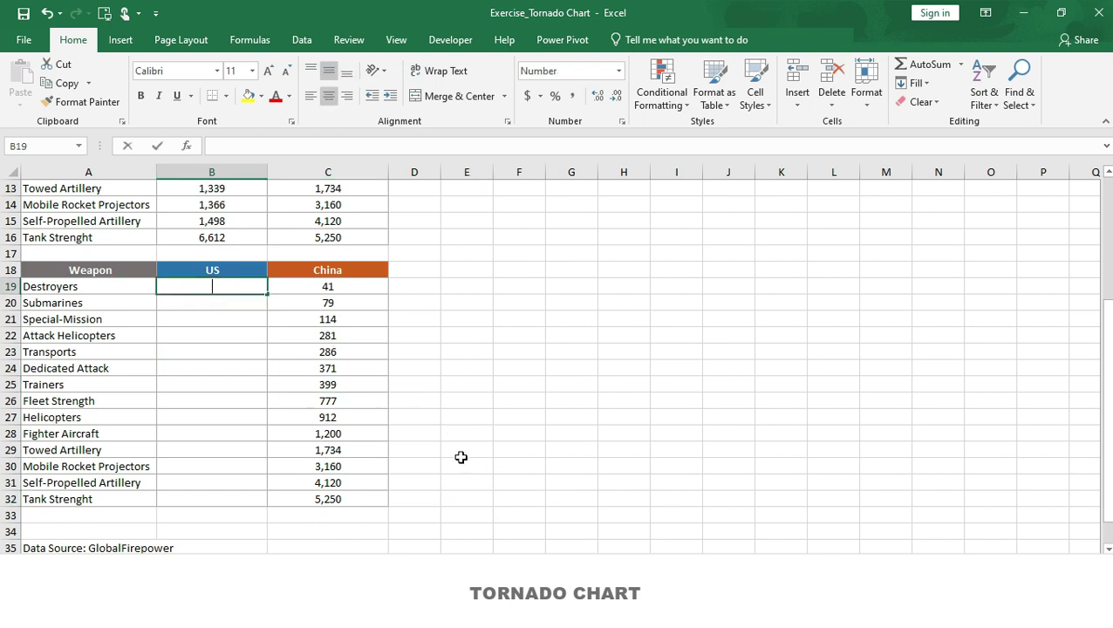
pyautogui.write('=-1')
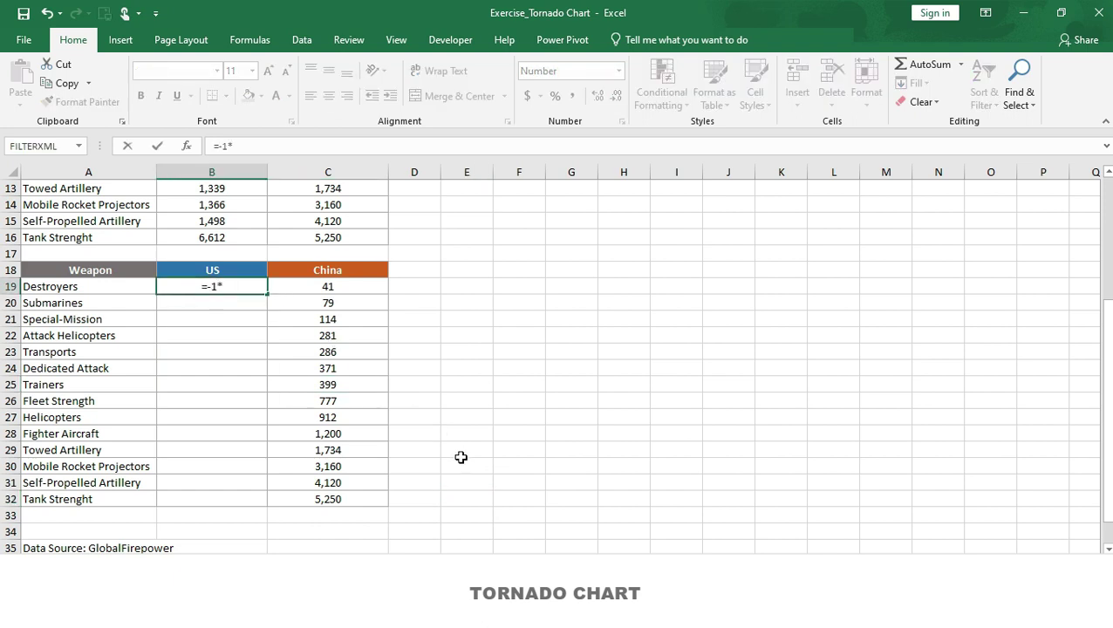
pyautogui.write('*')
pyautogui.scroll(4, 460, 457)
pyautogui.click(223, 228)
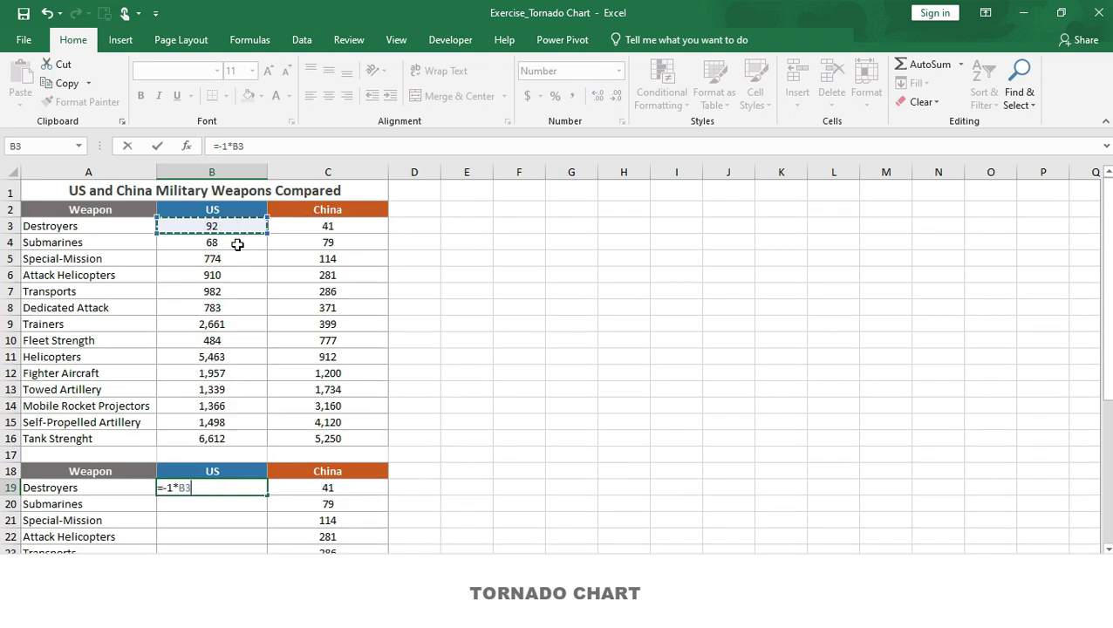
pyautogui.press('Return')
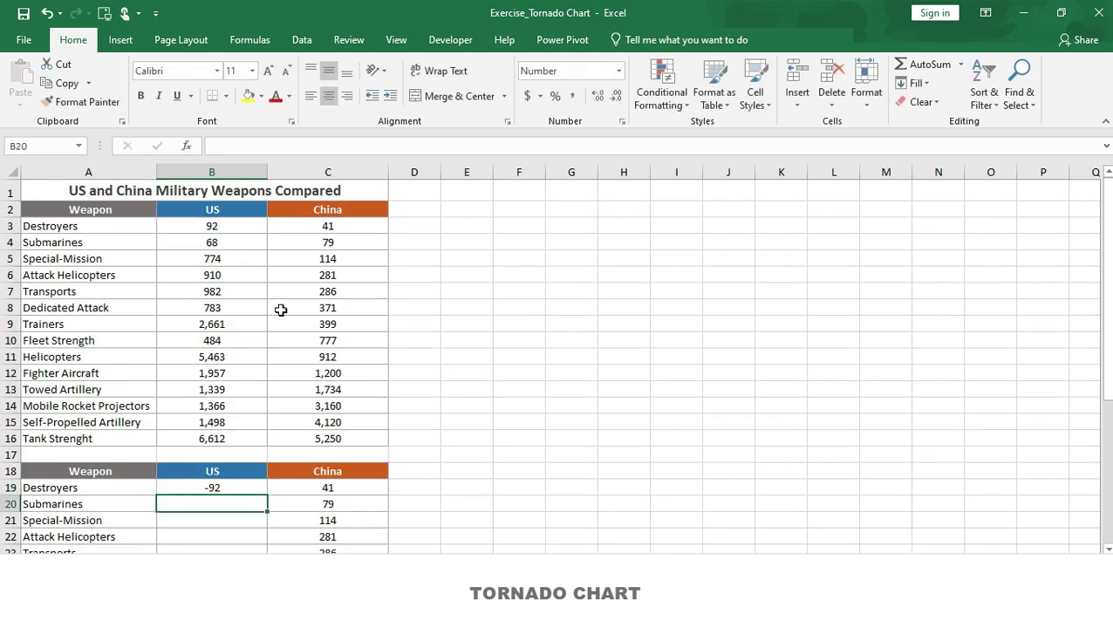
# - Fill the formula from B19 down through B32 for the remaining weapons in the US column
pyautogui.scroll(-2, 273, 307)
pyautogui.scroll(-2, 274, 307)
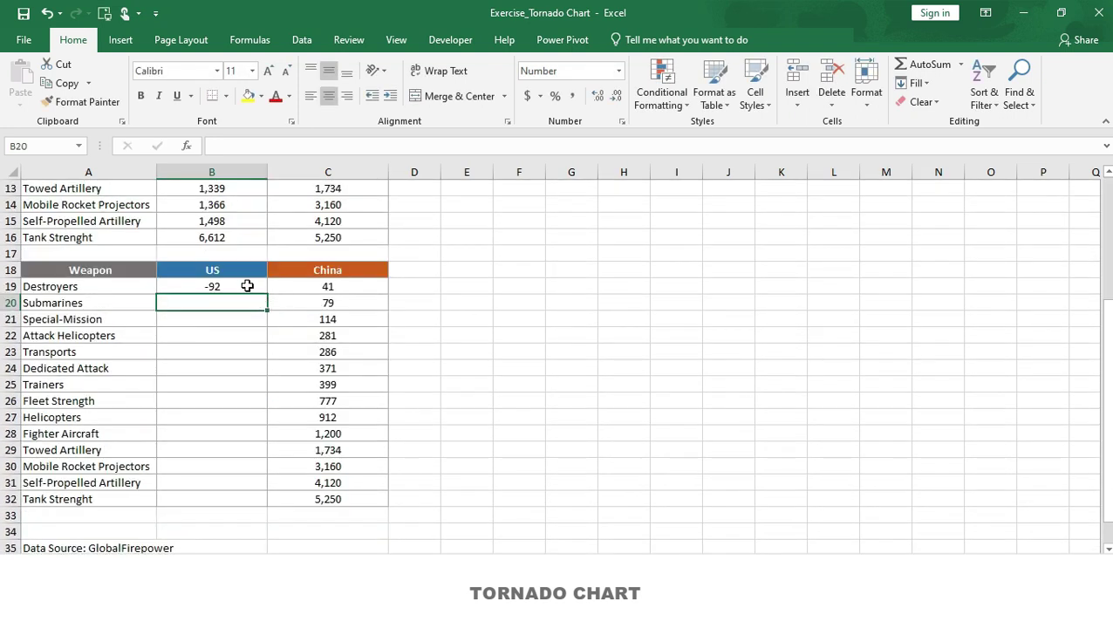
pyautogui.click(247, 286)
pyautogui.moveTo(268, 294); pyautogui.dragTo(251, 505)
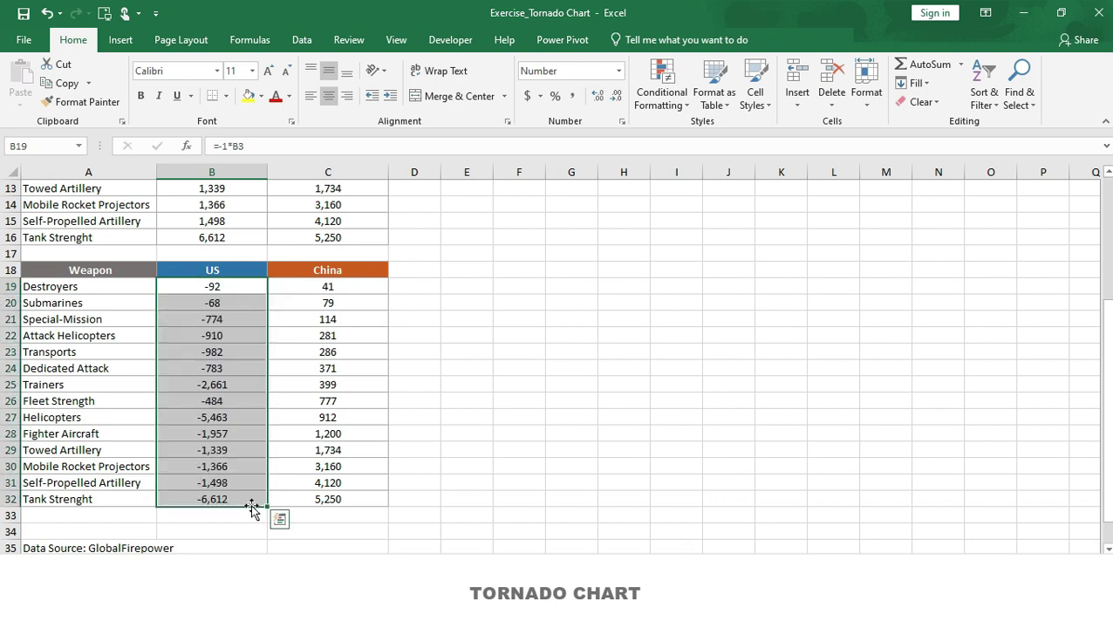
pyautogui.click(471, 499)
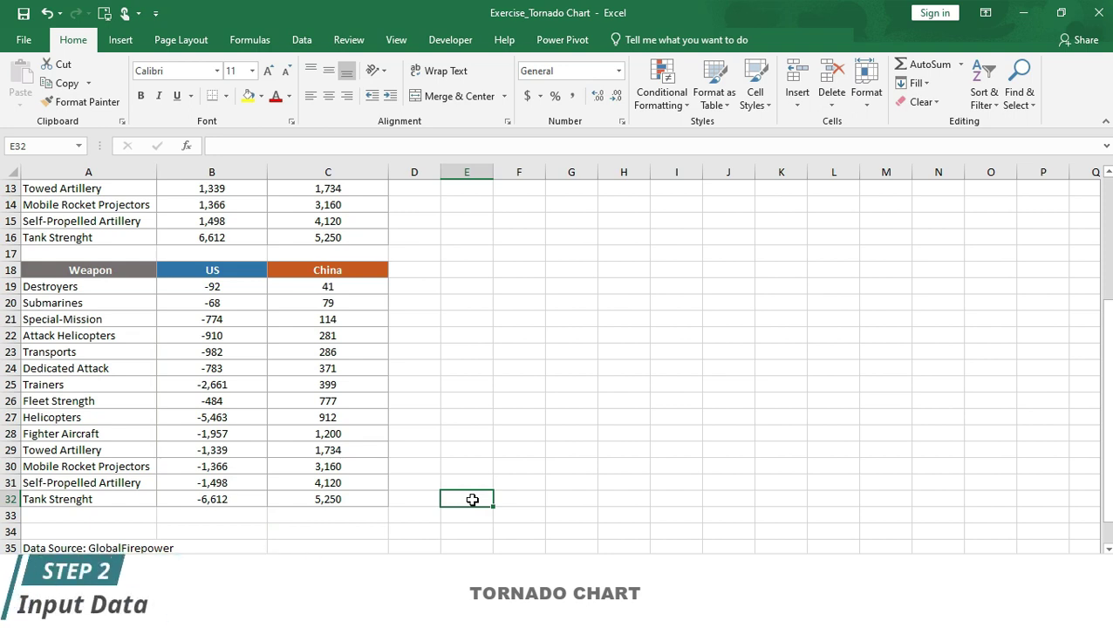
# - Insert a 2-D stacked bar chart from the duplicated table in A18:C32
pyautogui.click(55, 269)
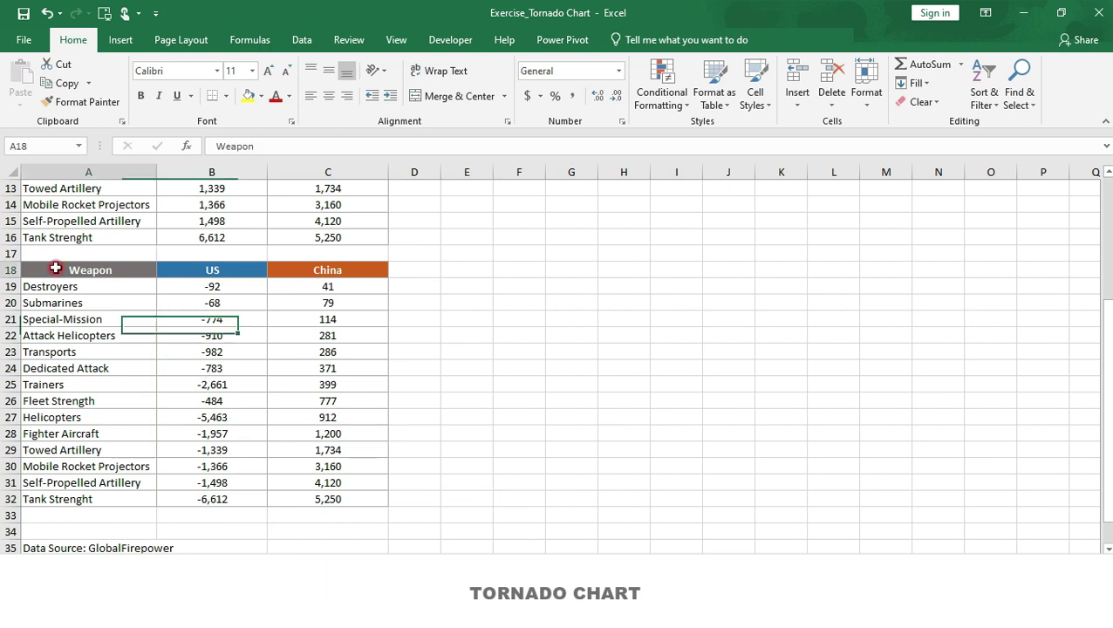
pyautogui.moveTo(55, 269); pyautogui.dragTo(324, 498)
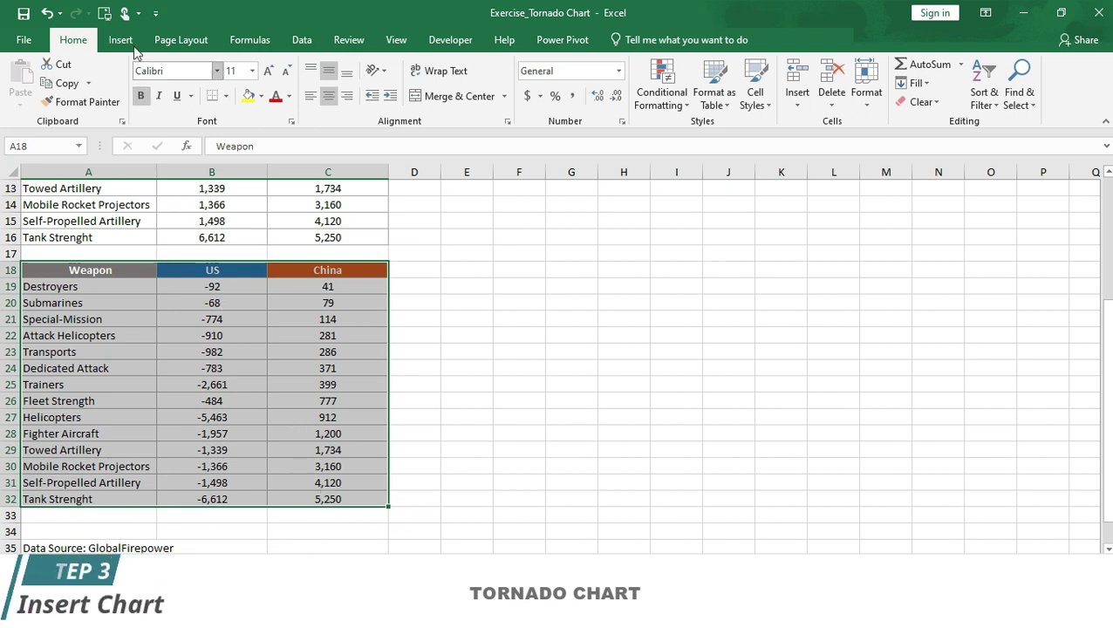
pyautogui.click(124, 41)
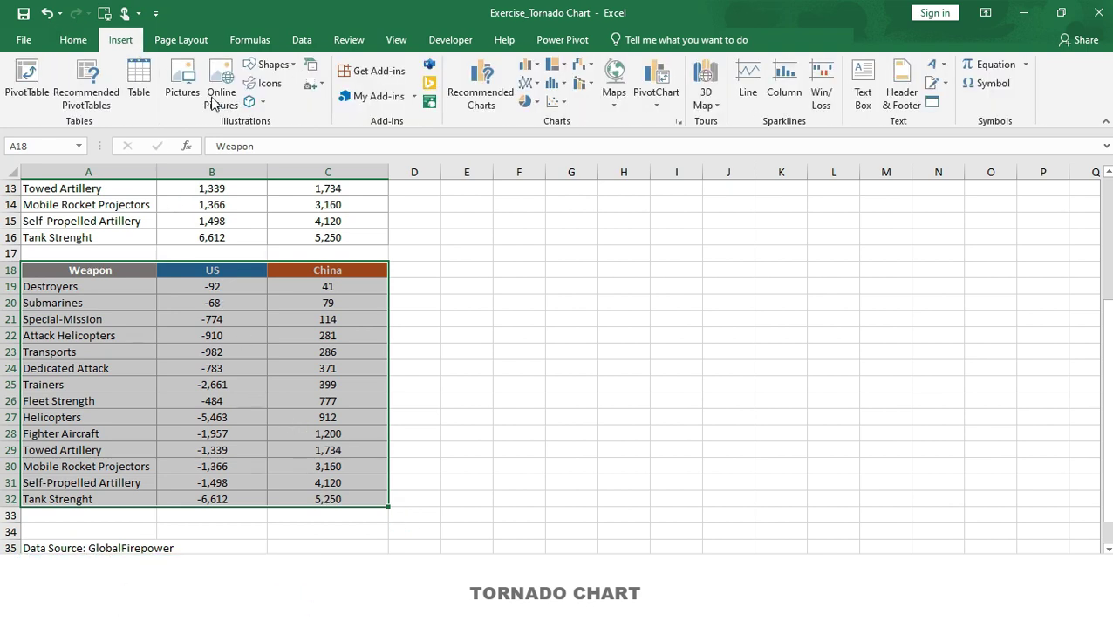
pyautogui.click(534, 67)
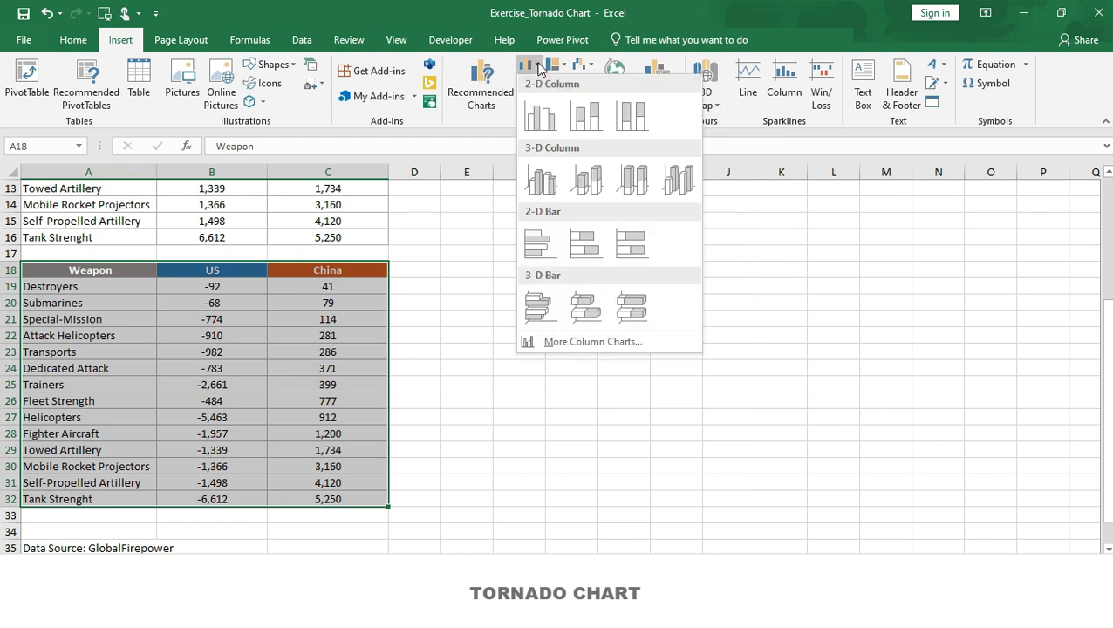
pyautogui.click(582, 247)
# - Move the chart beside the original table and enlarge it to span about D1 to M21
pyautogui.scroll(4, 579, 241)
pyautogui.moveTo(404, 471); pyautogui.dragTo(427, 191)
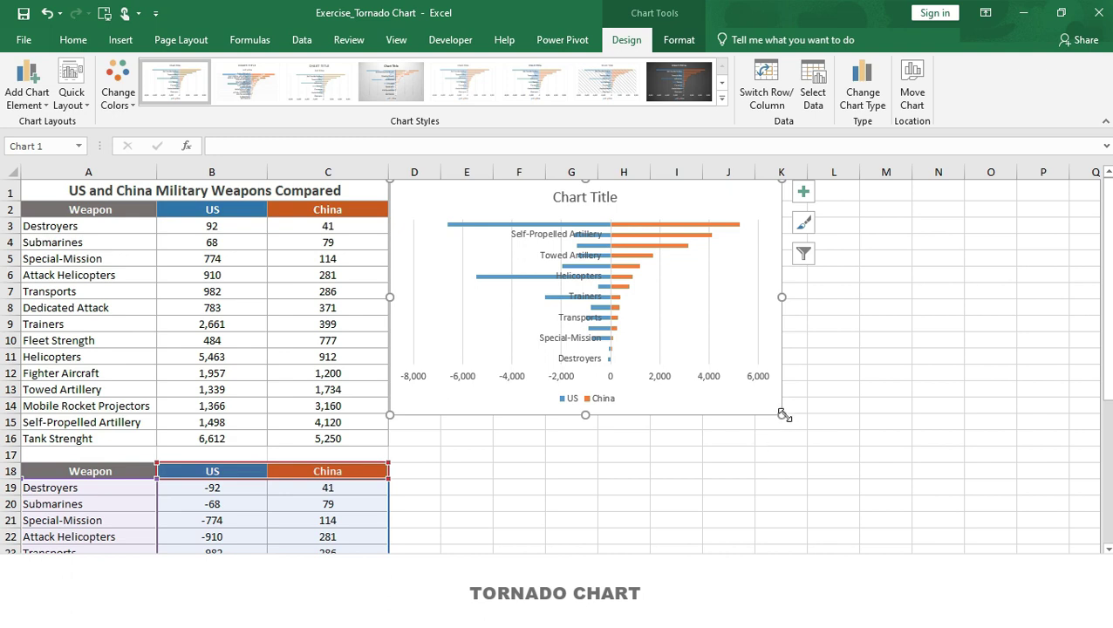
pyautogui.moveTo(784, 416); pyautogui.dragTo(909, 526)
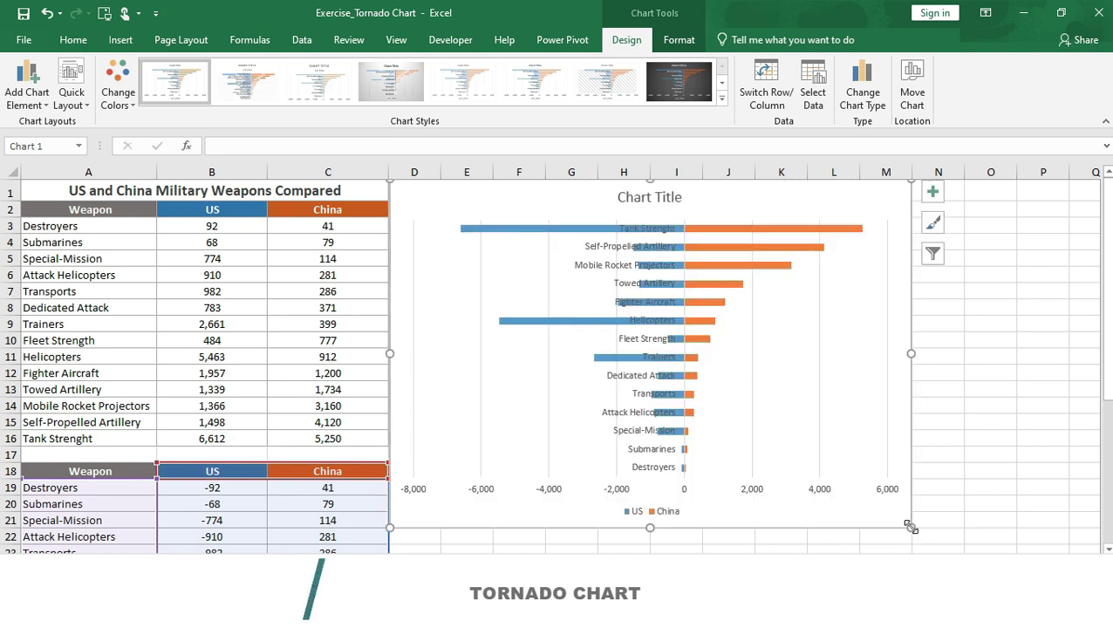
# - Set the chart's horizontal axis bounds to a minimum of -7000 and a maximum of 7000
pyautogui.click(750, 492)
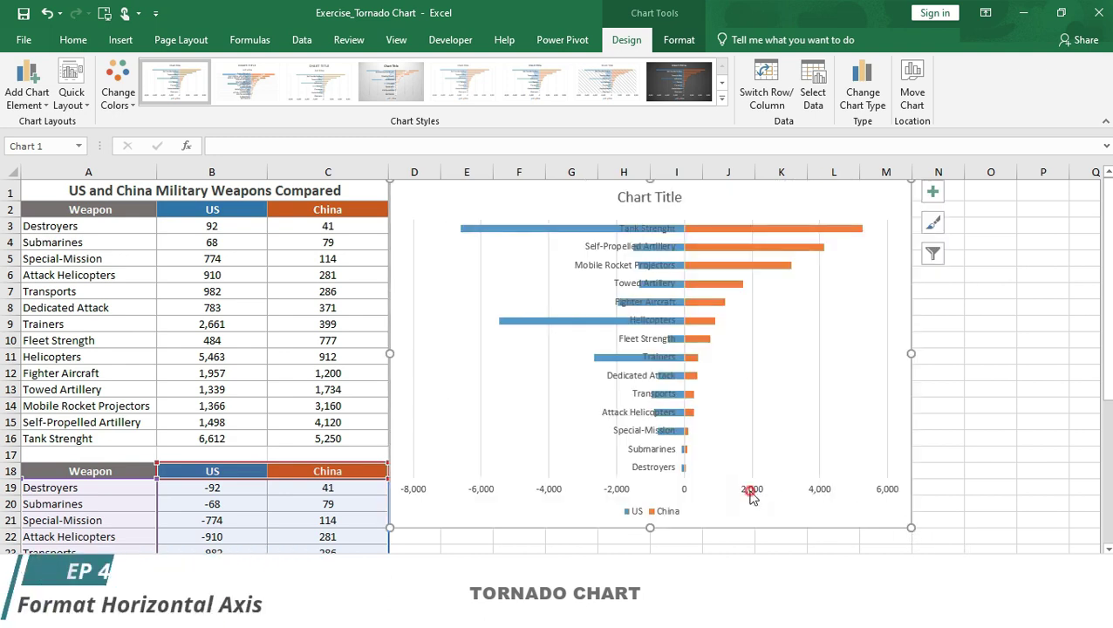
pyautogui.rightClick(751, 493)
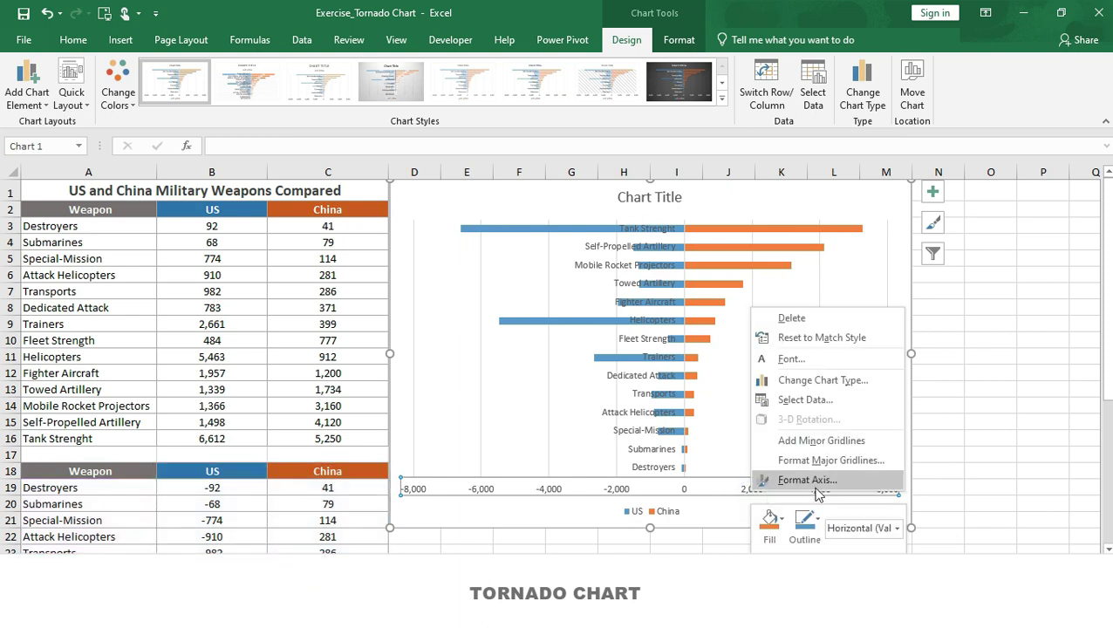
pyautogui.click(848, 485)
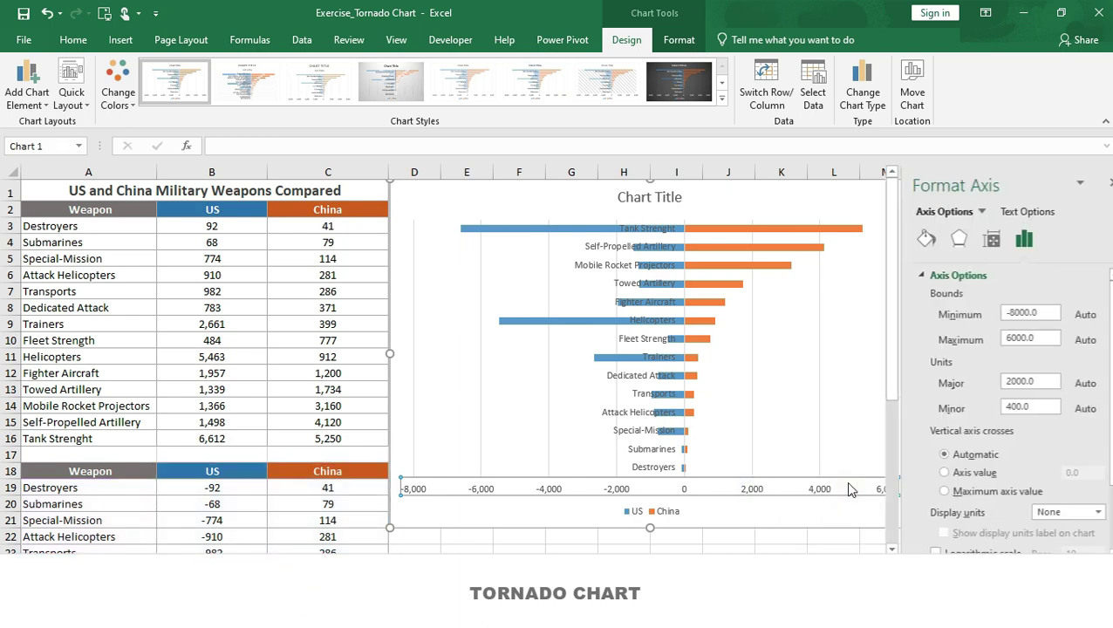
pyautogui.moveTo(1038, 312); pyautogui.dragTo(971, 313)
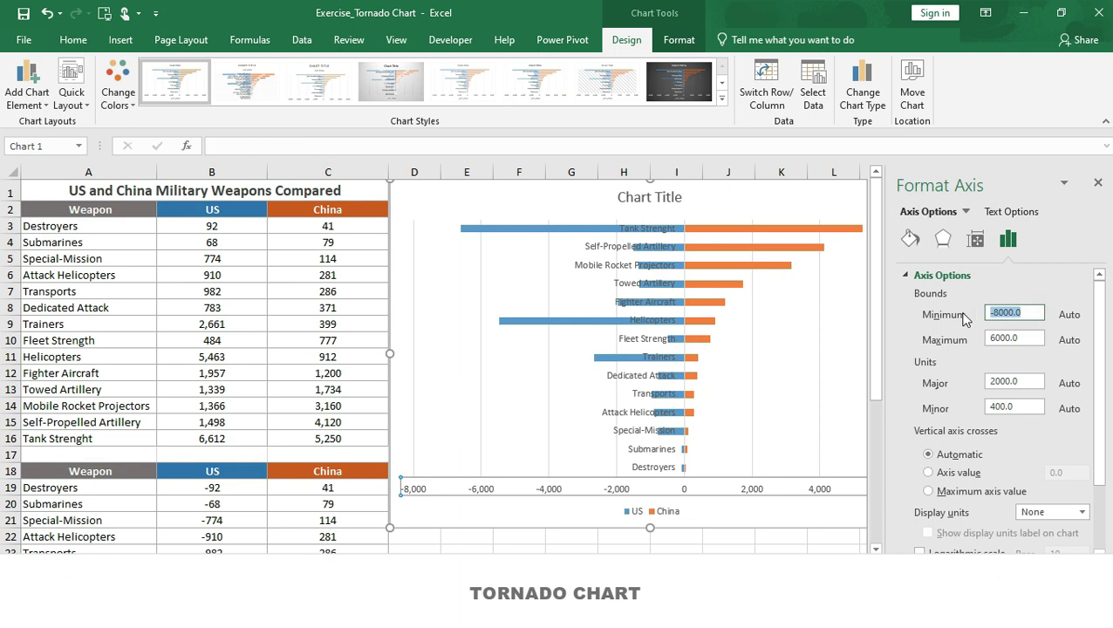
pyautogui.write('-7000')
pyautogui.press('Return')
pyautogui.click(1026, 337)
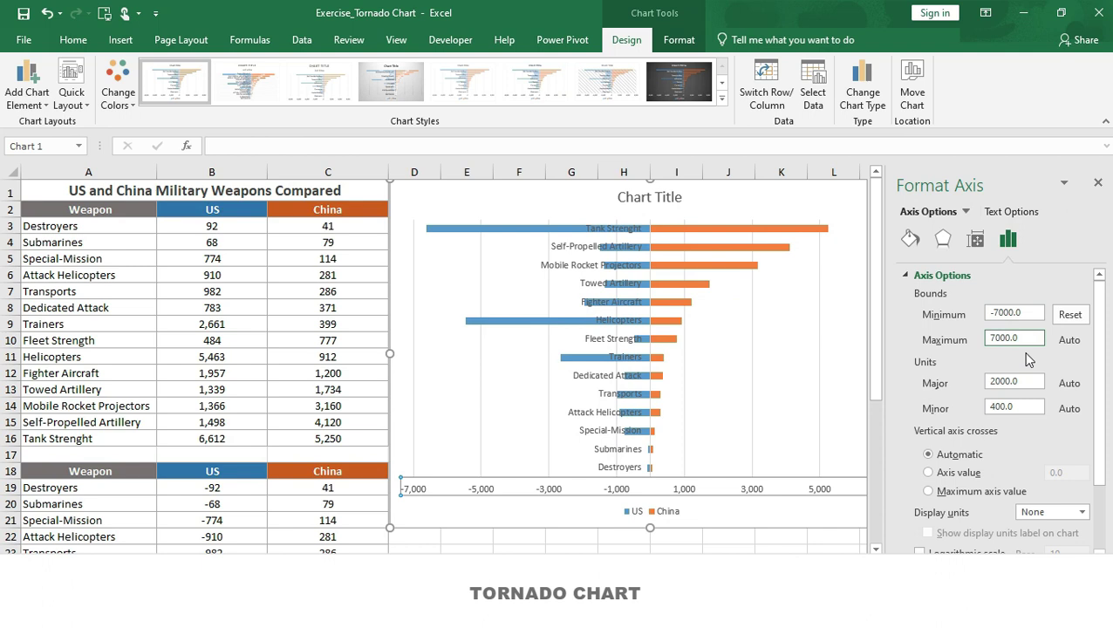
pyautogui.click(1097, 183)
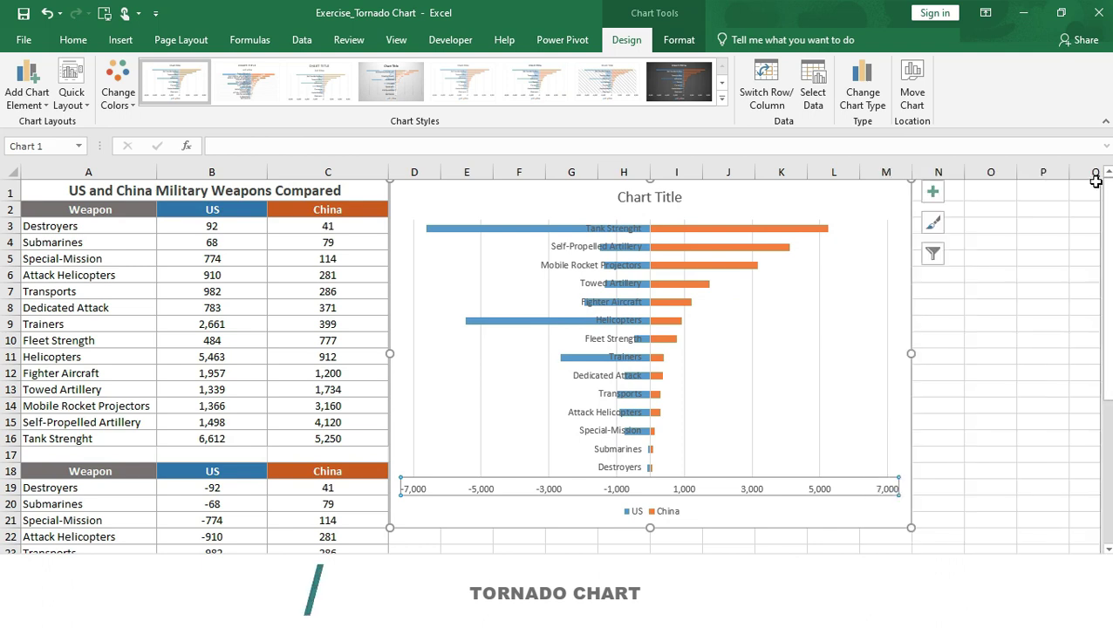
# - Format the vertical axis labels with a distance from axis of 400 and the label position Low
pyautogui.click(585, 267)
pyautogui.rightClick(585, 267)
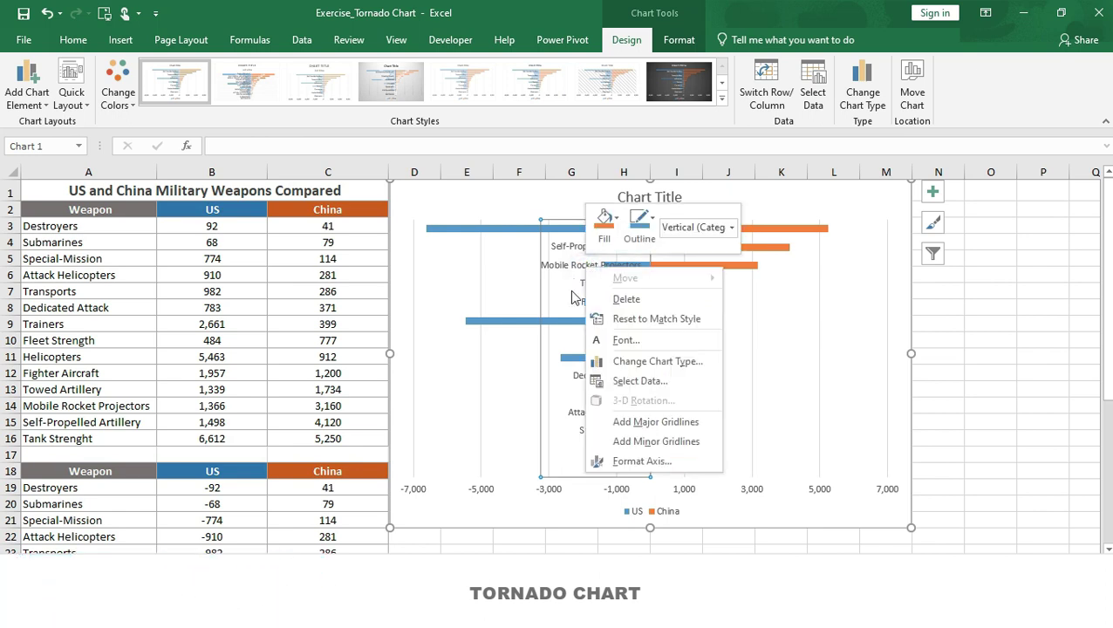
pyautogui.click(686, 464)
pyautogui.click(1098, 301)
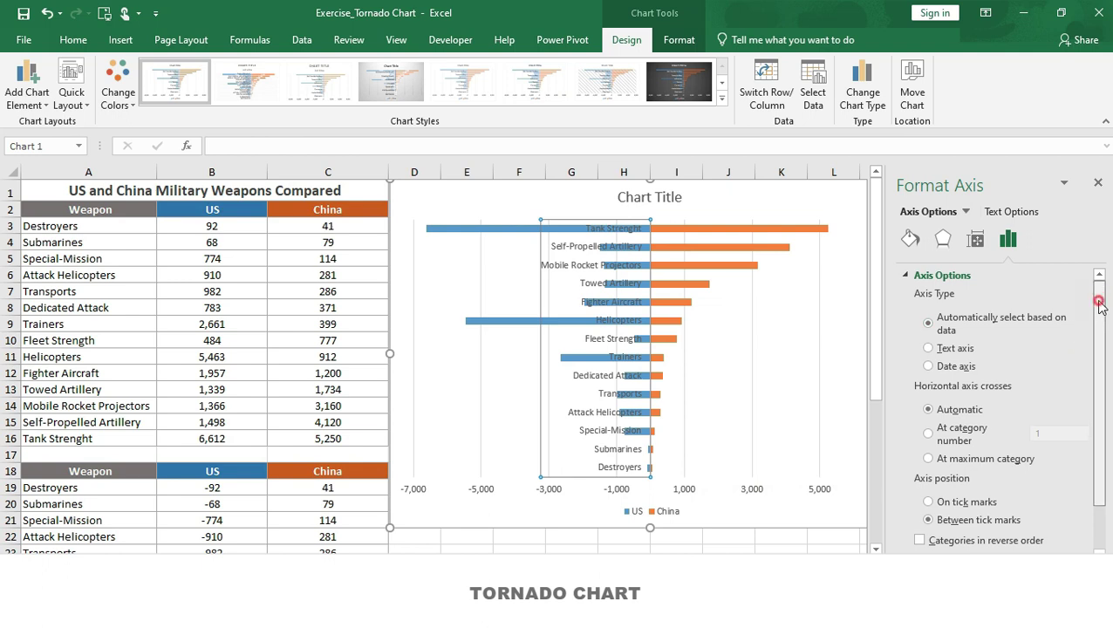
pyautogui.moveTo(1098, 300); pyautogui.dragTo(1098, 344)
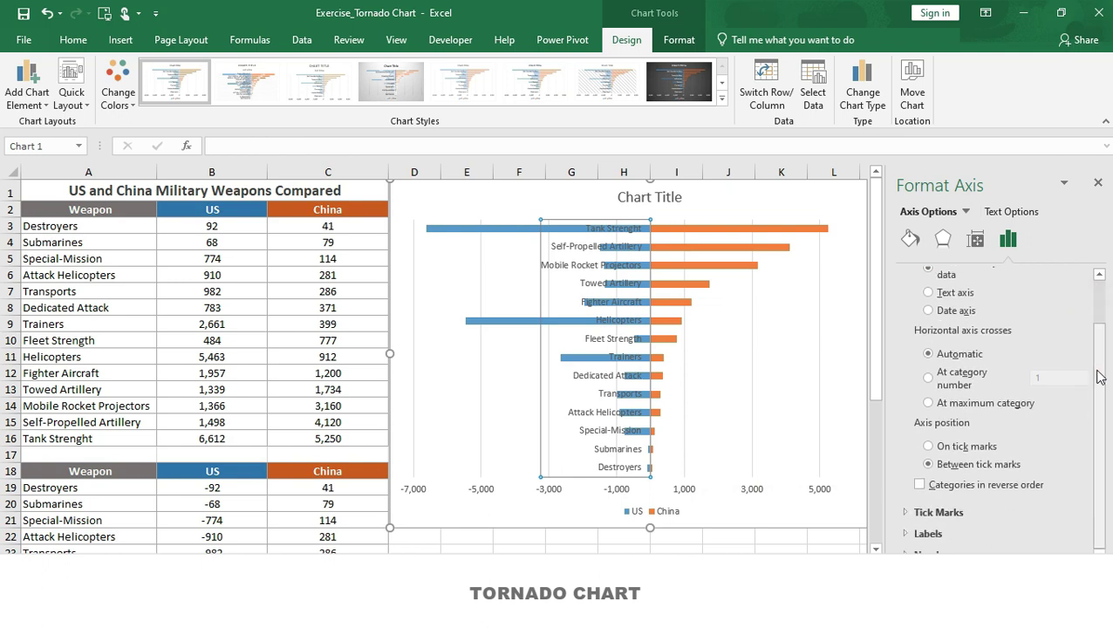
pyautogui.click(999, 537)
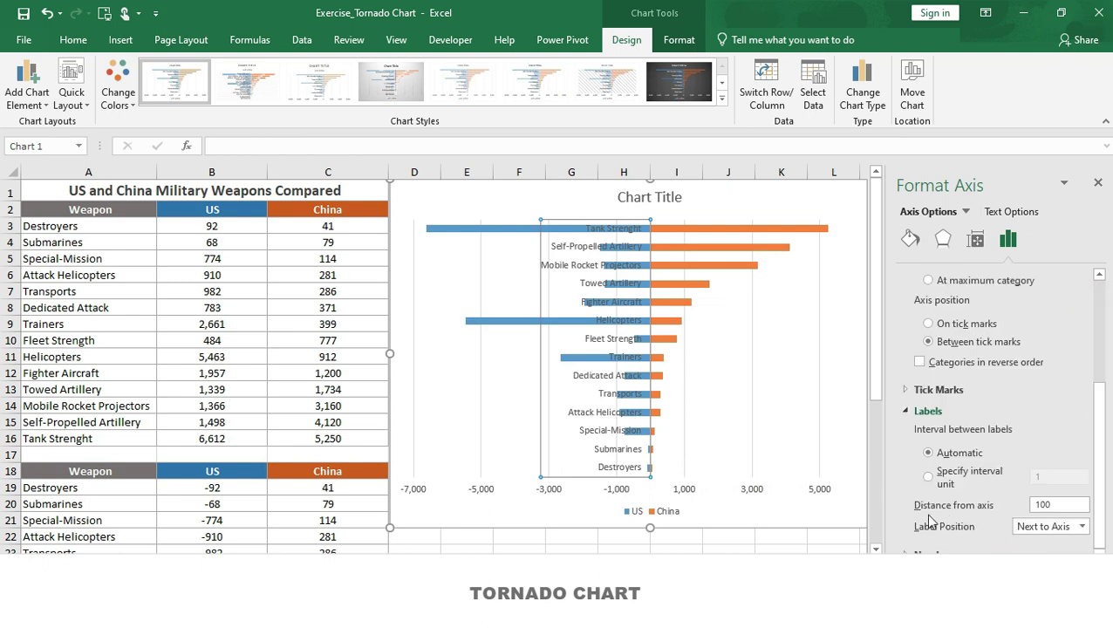
pyautogui.doubleClick(1040, 504)
pyautogui.press('Return')
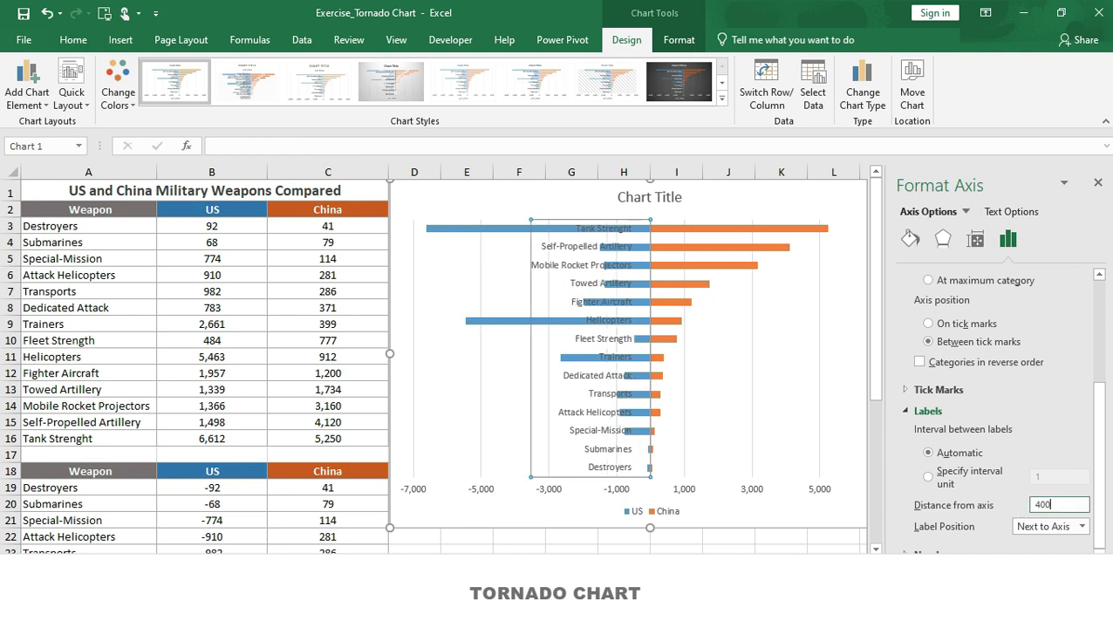
pyautogui.click(1082, 527)
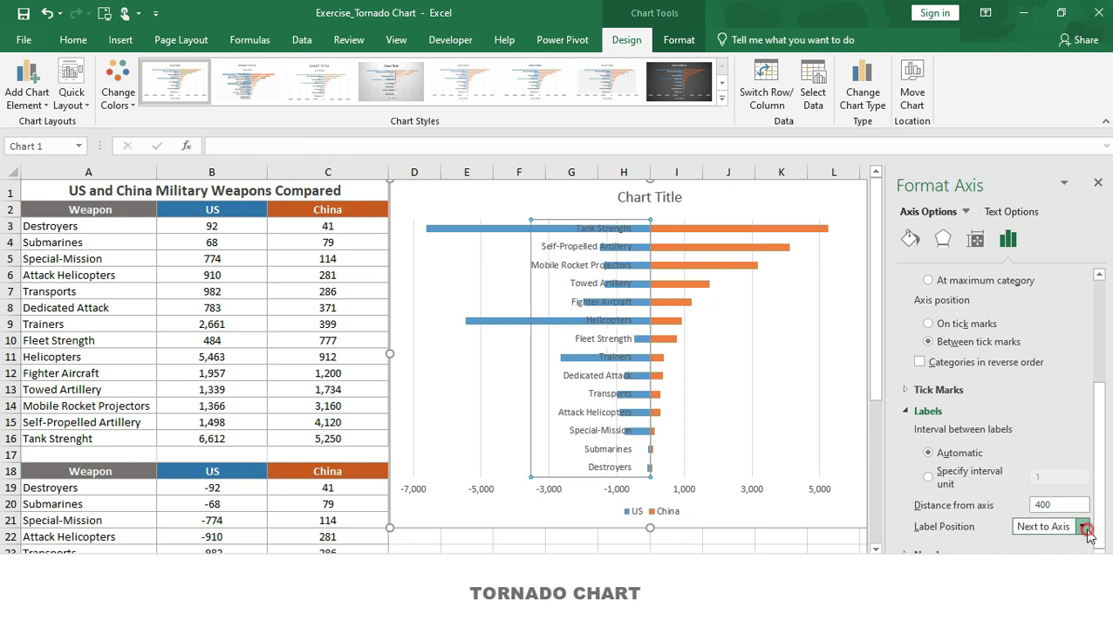
pyautogui.click(1055, 493)
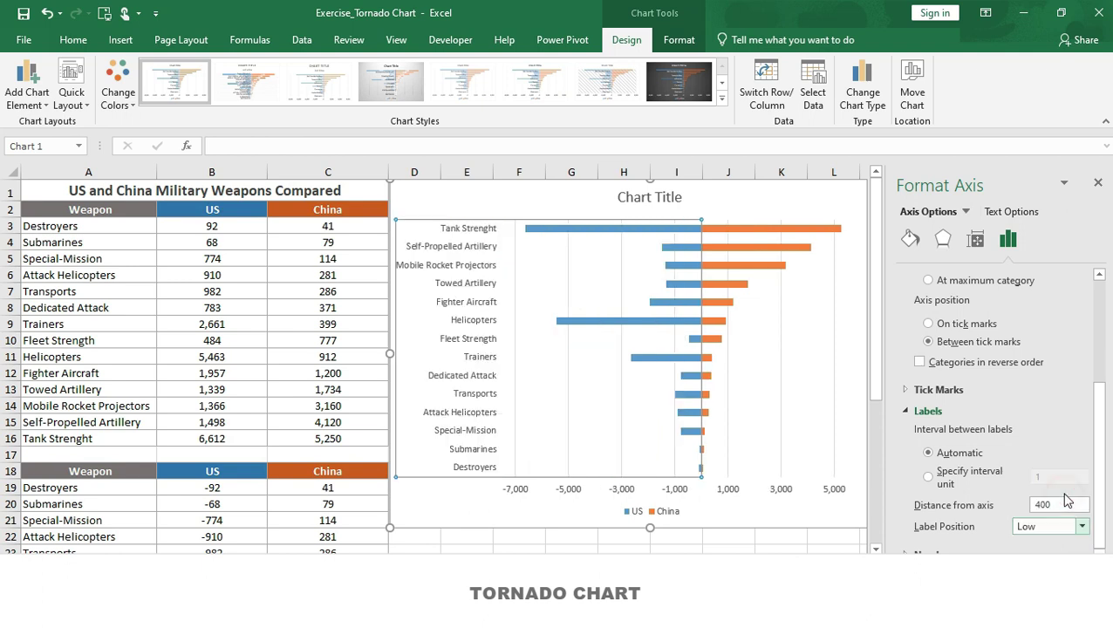
pyautogui.click(1098, 184)
pyautogui.click(1038, 352)
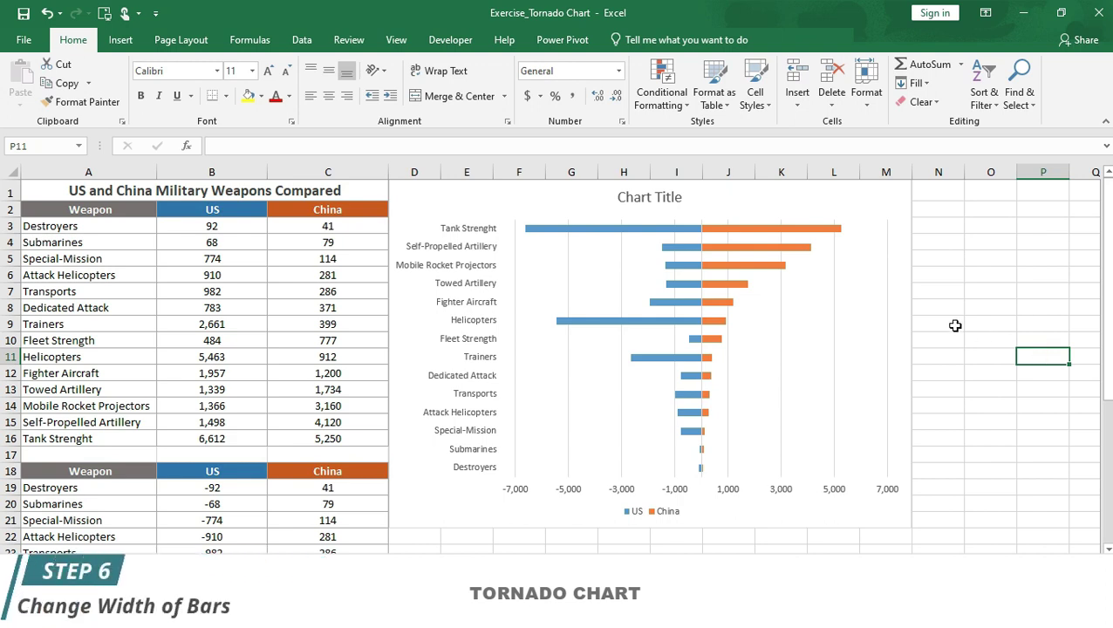
# - Set the gap width of the US series bars to 25% so the chart's bars become wider
pyautogui.click(686, 247)
pyautogui.rightClick(686, 250)
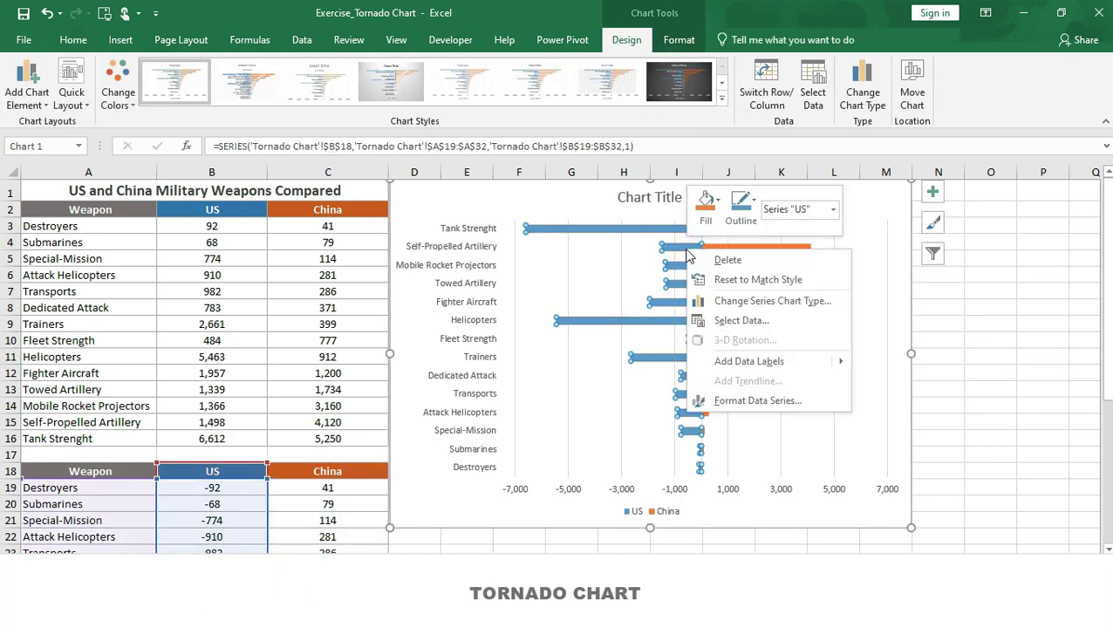
pyautogui.click(802, 403)
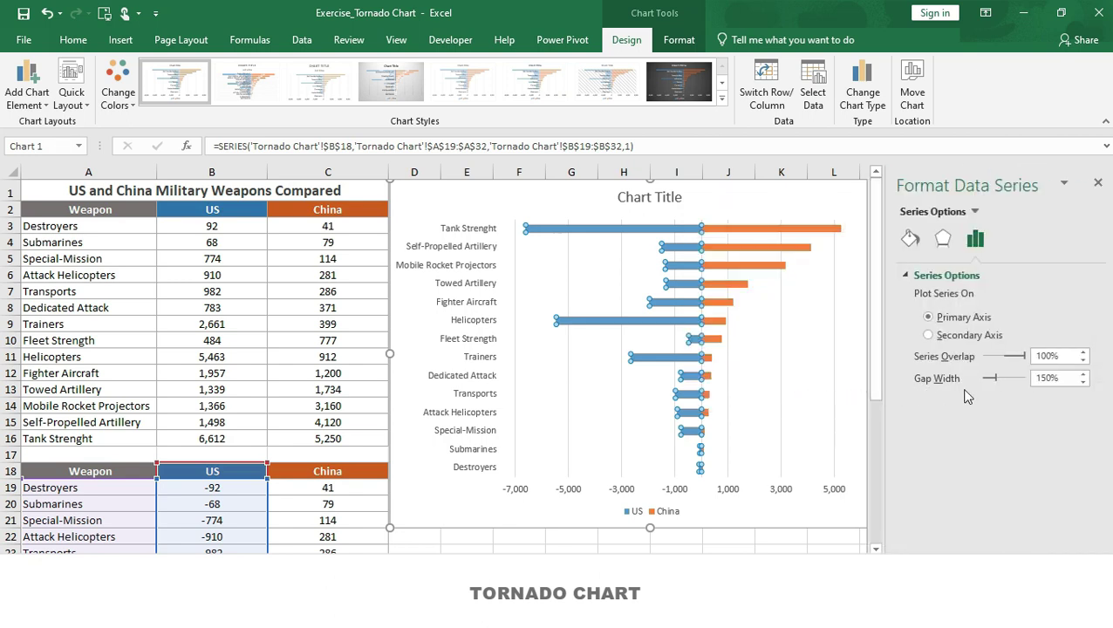
pyautogui.click(1081, 385)
pyautogui.moveTo(1067, 378); pyautogui.dragTo(1031, 382)
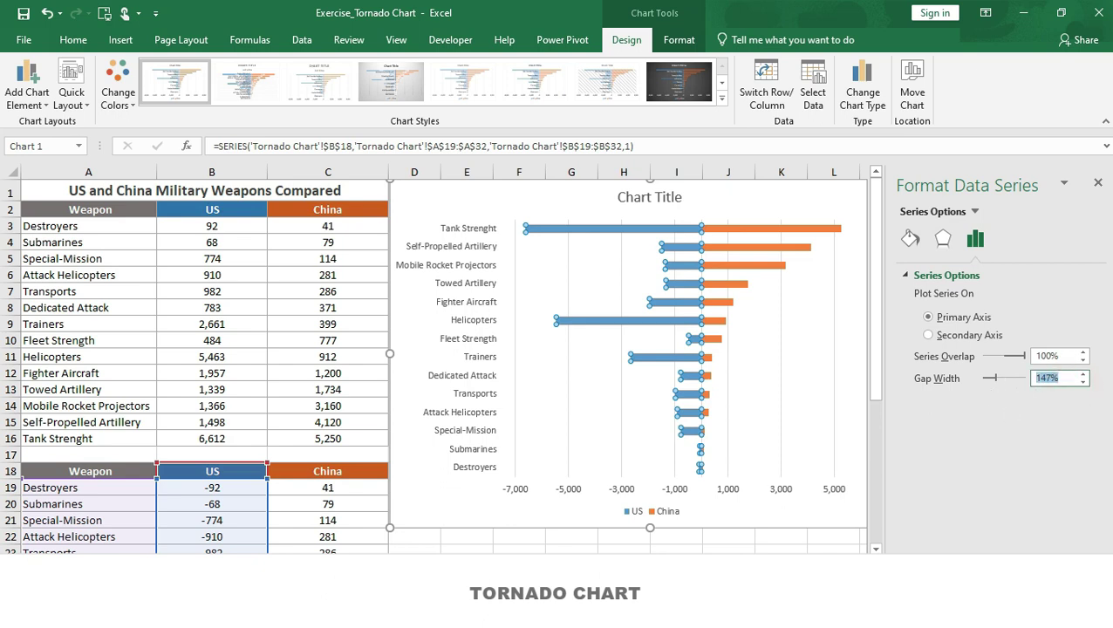
pyautogui.write('25')
pyautogui.press('Return')
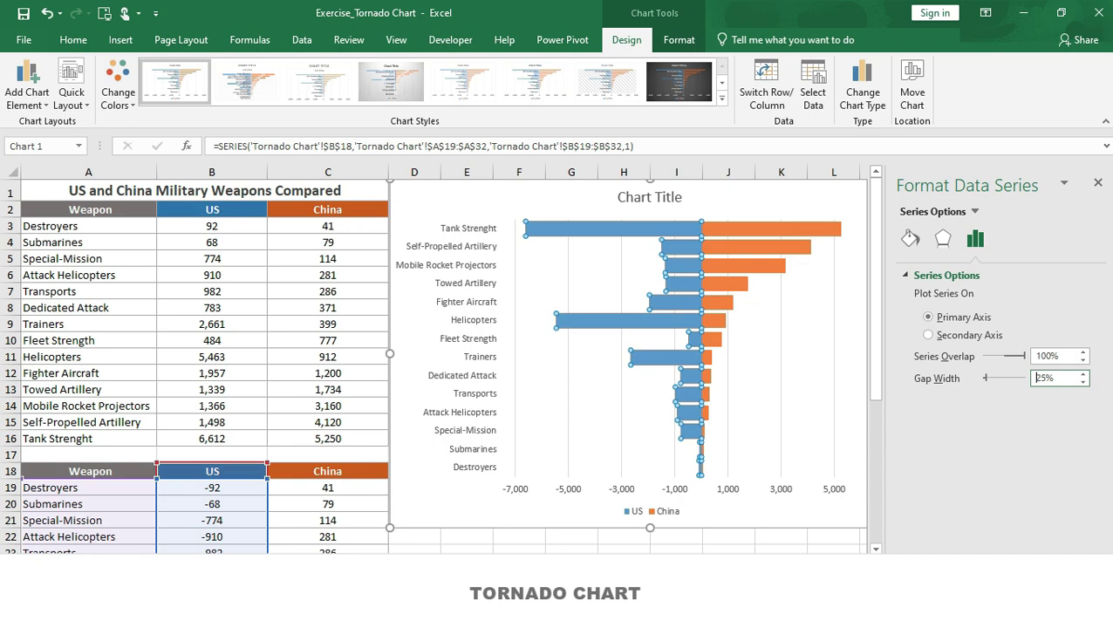
pyautogui.click(1098, 183)
pyautogui.click(1026, 341)
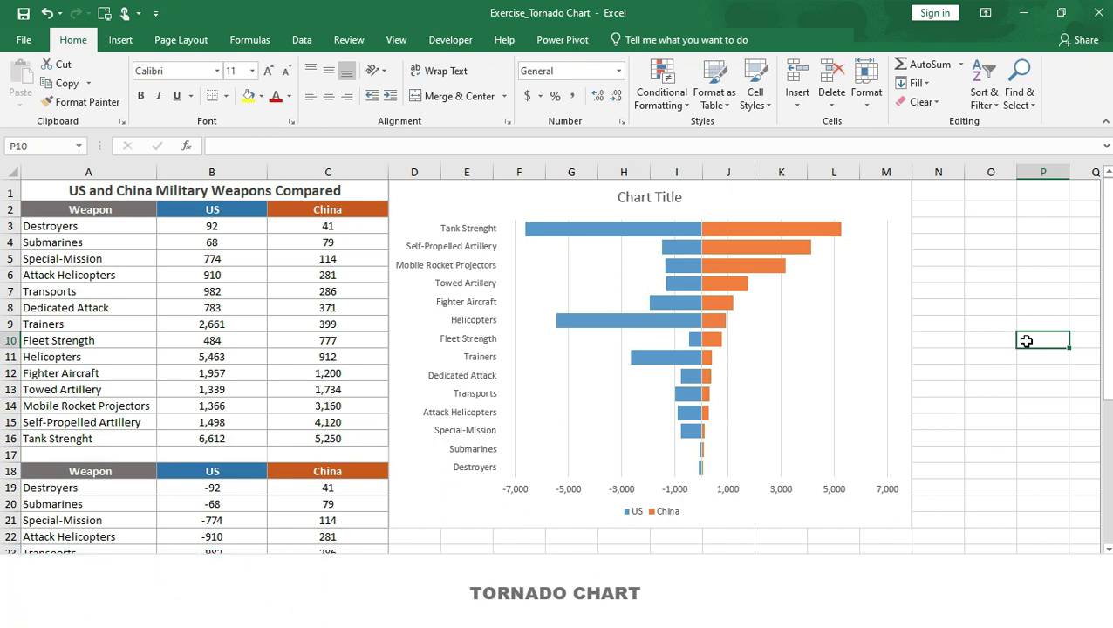
# - Fill the US series bars with a custom light blue, slightly darker than the light blue theme shade
pyautogui.click(655, 320)
pyautogui.rightClick(657, 319)
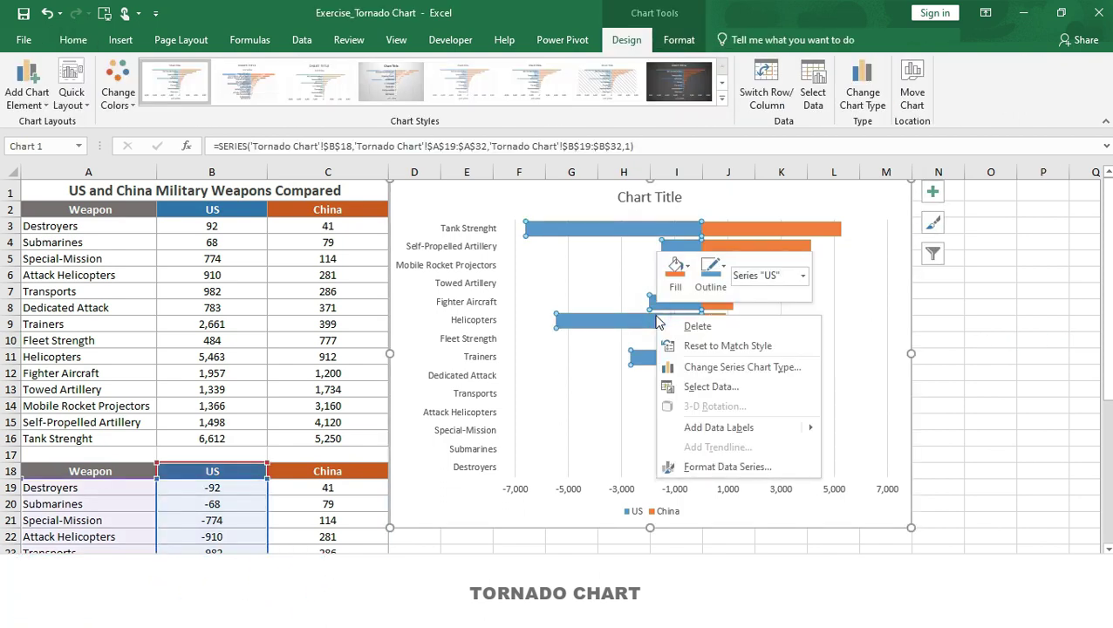
pyautogui.click(683, 270)
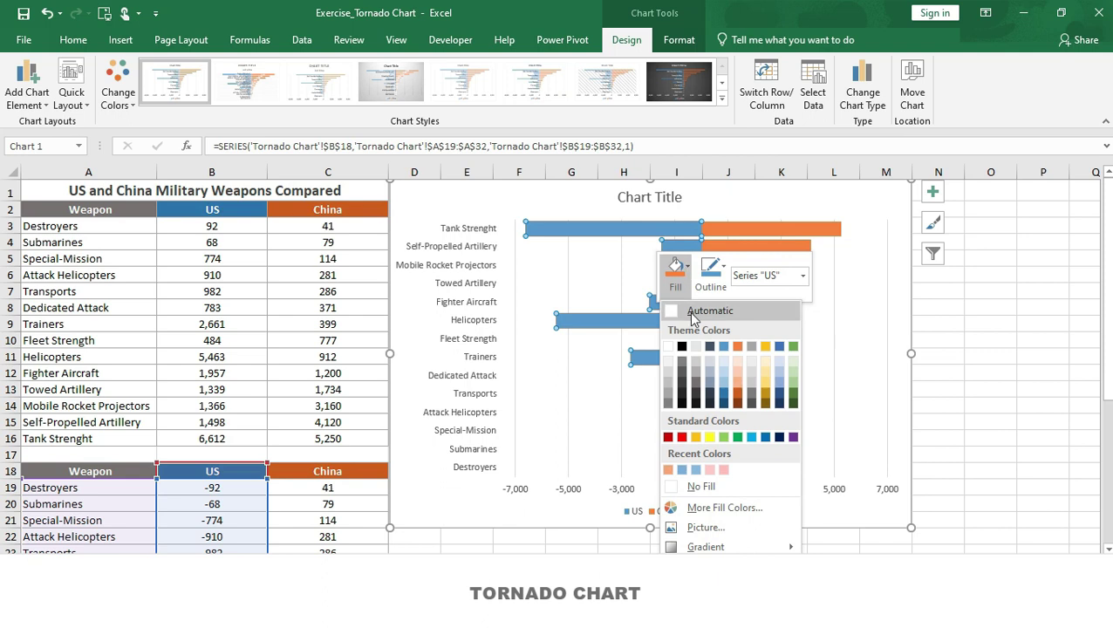
pyautogui.click(722, 380)
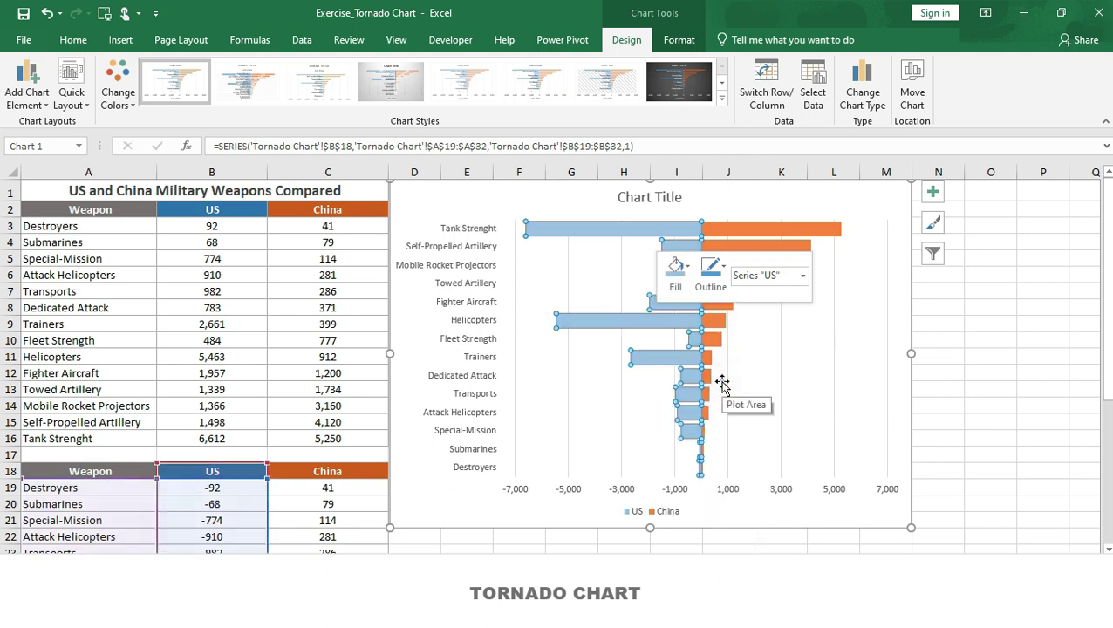
pyautogui.click(682, 268)
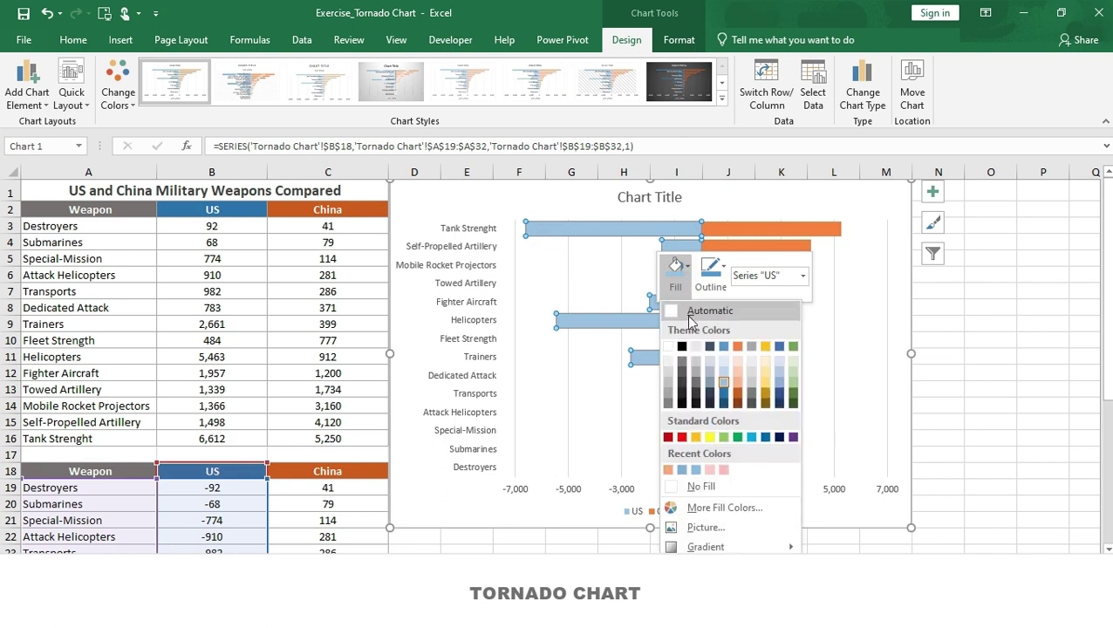
pyautogui.click(767, 514)
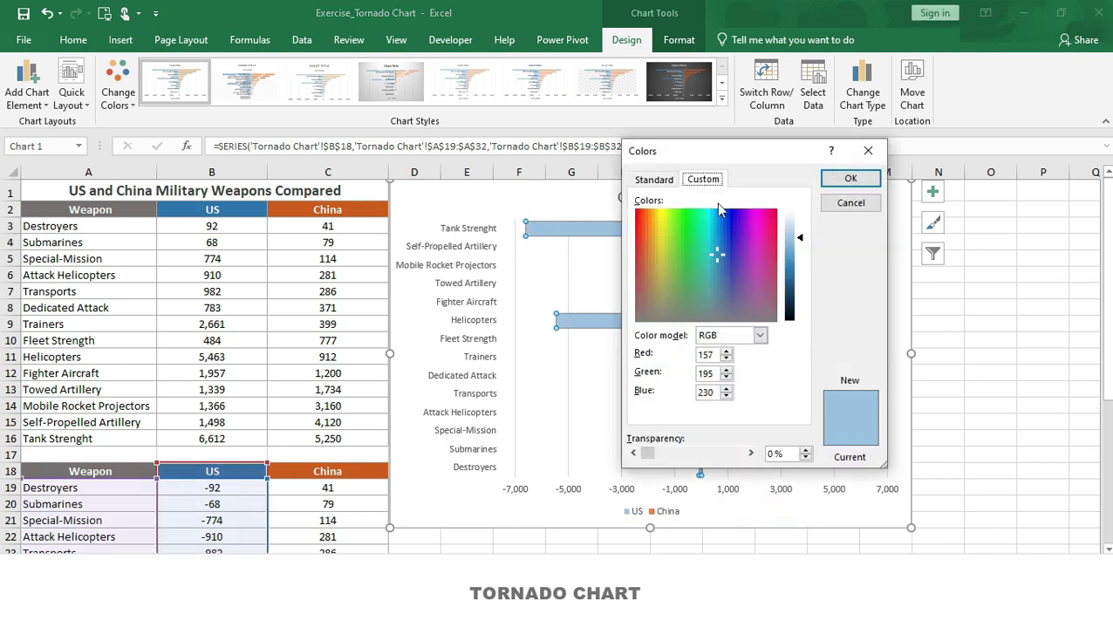
pyautogui.click(791, 248)
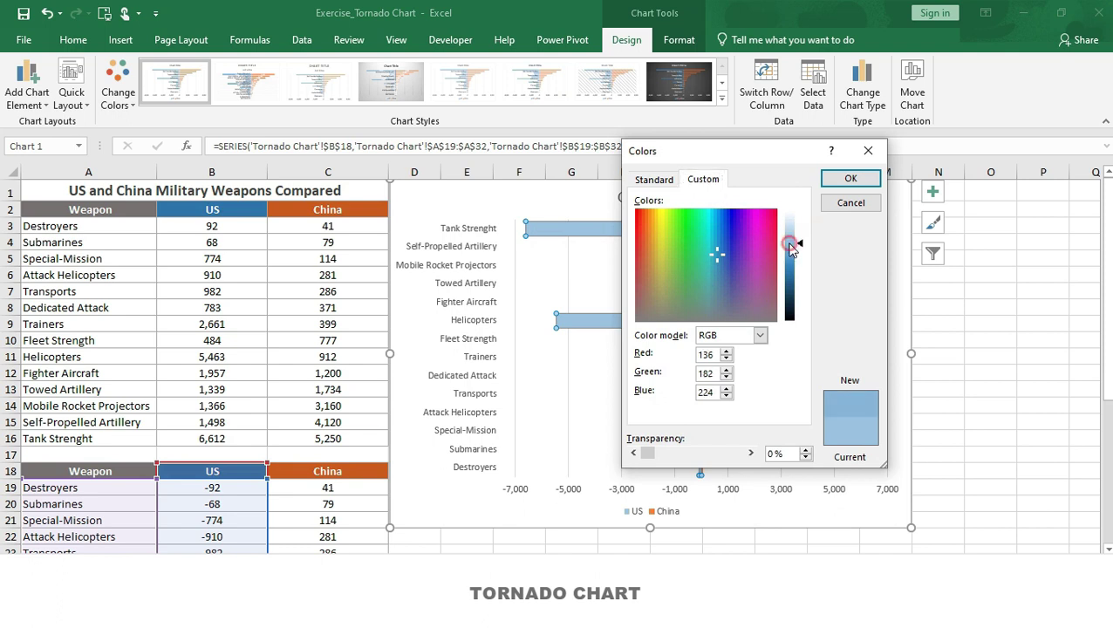
pyautogui.click(832, 181)
# - Fill the China series bars with a custom light orange, slightly darker than the light orange theme shade
pyautogui.click(748, 228)
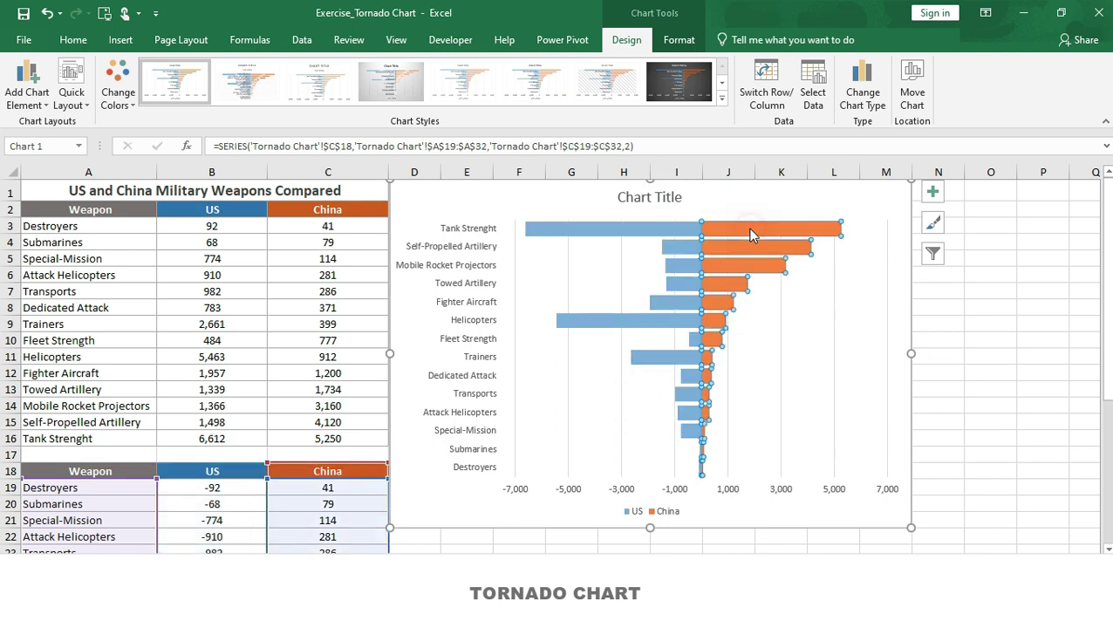
pyautogui.rightClick(747, 227)
pyautogui.click(767, 208)
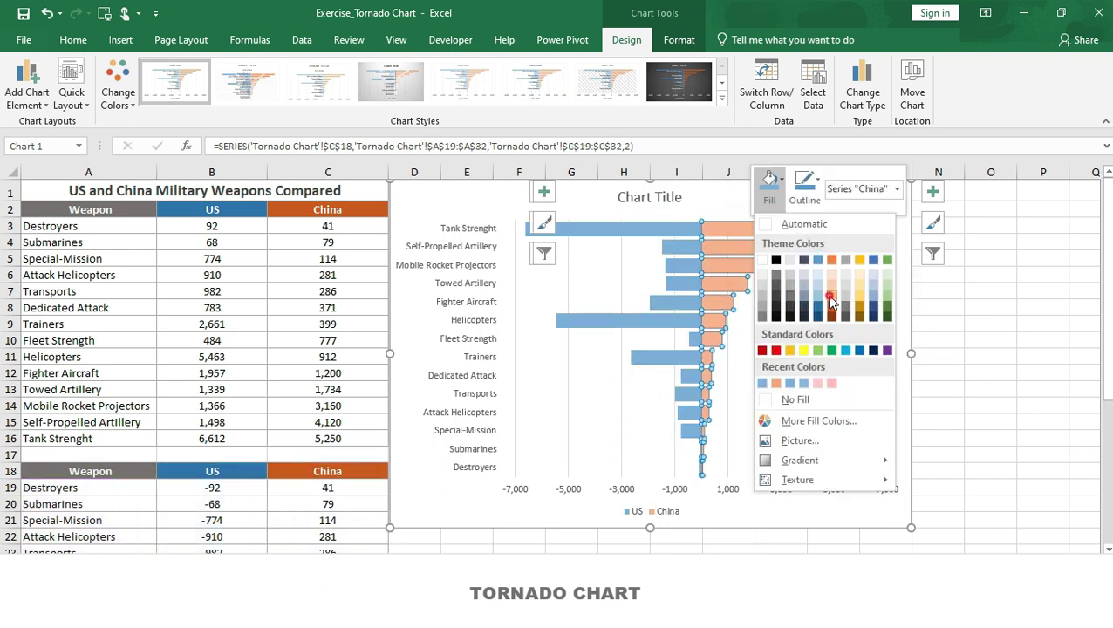
pyautogui.click(862, 425)
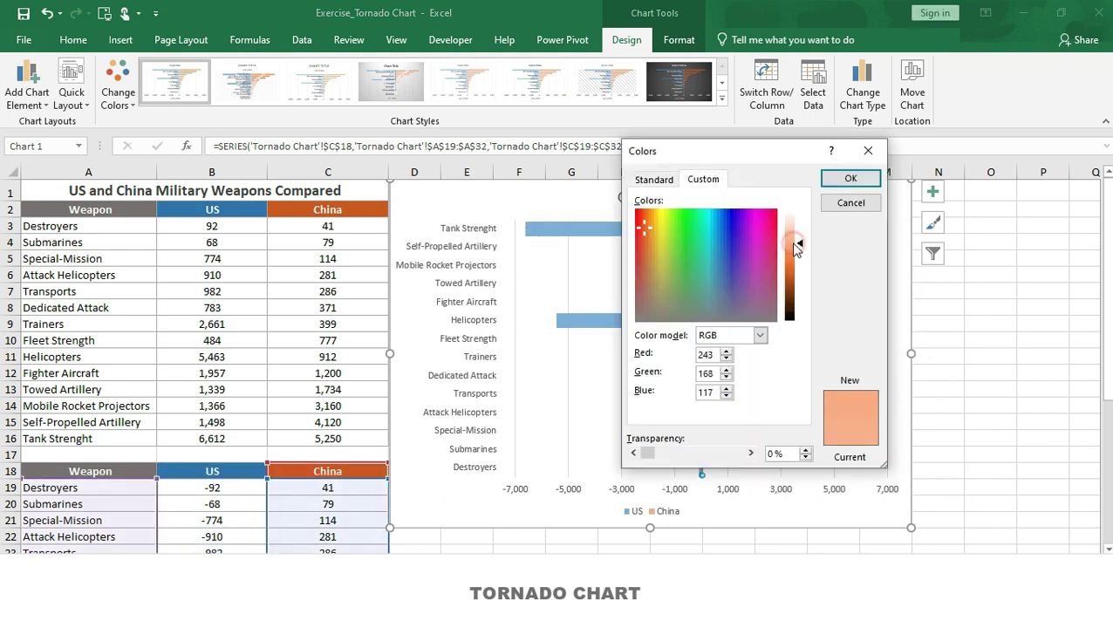
pyautogui.click(841, 180)
pyautogui.click(987, 385)
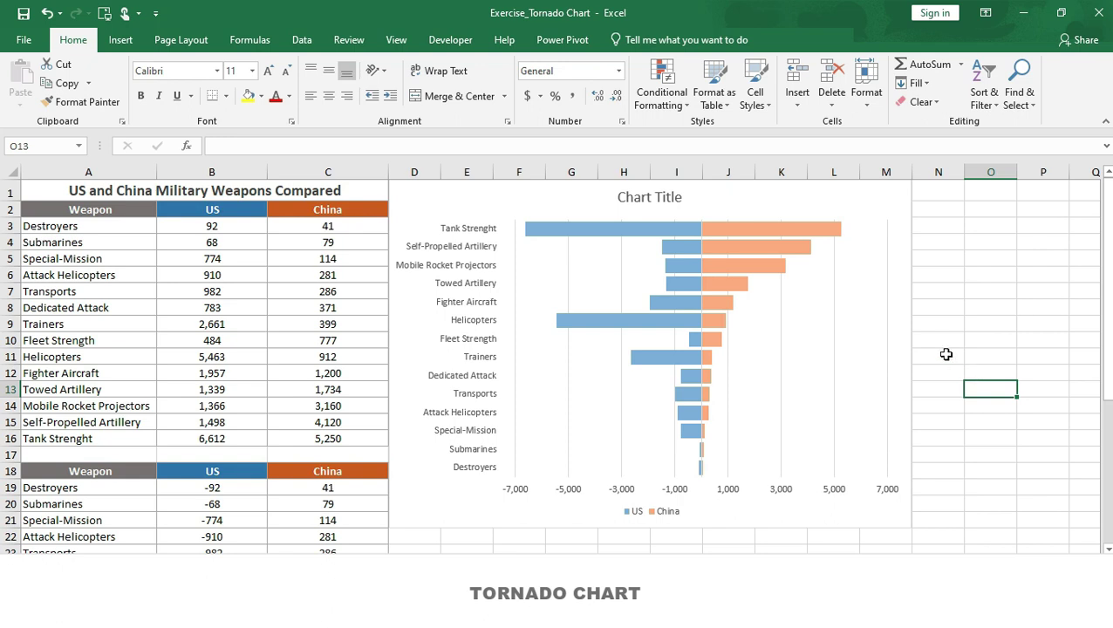
# - Add data labels to the China series and turn off their leader lines
pyautogui.click(768, 231)
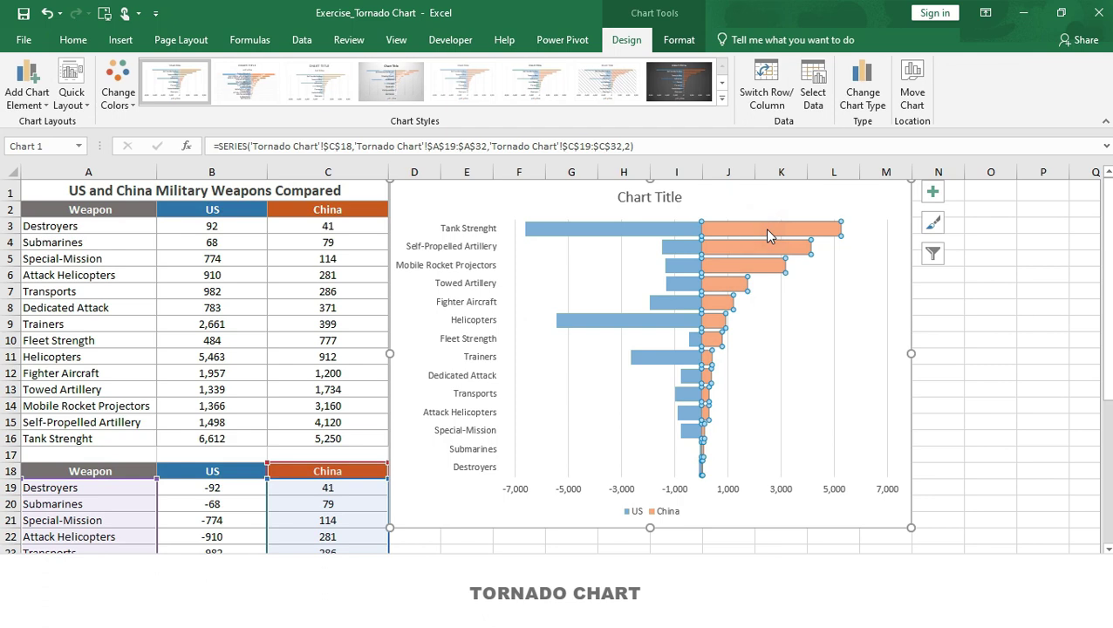
pyautogui.click(933, 193)
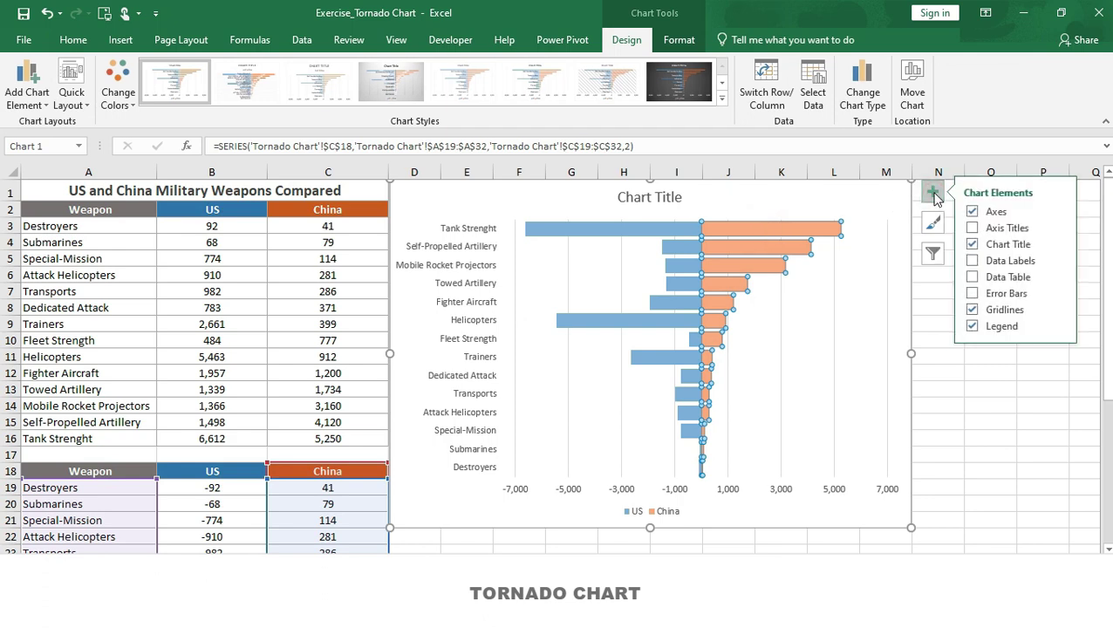
pyautogui.click(972, 260)
pyautogui.click(1057, 260)
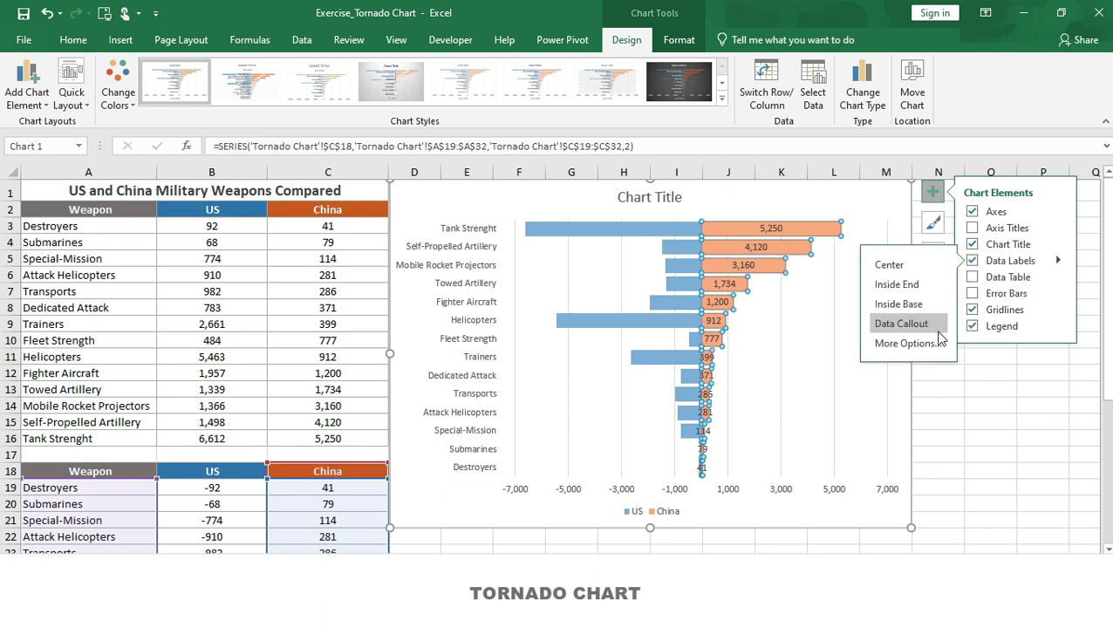
pyautogui.click(905, 344)
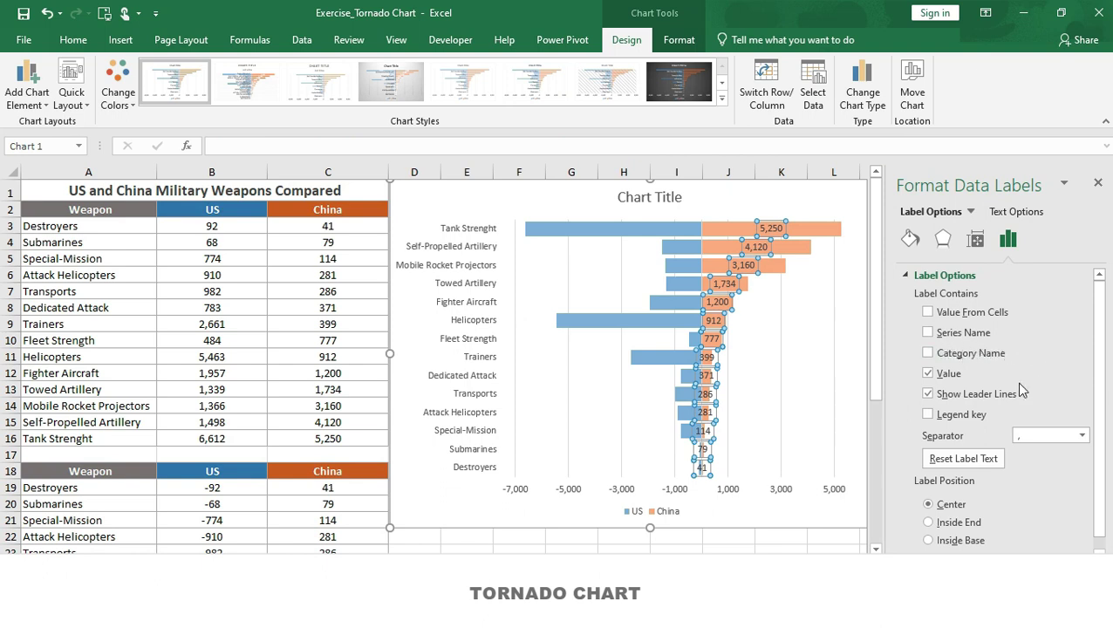
pyautogui.click(932, 396)
pyautogui.click(1097, 183)
# - Move each China data label just outside the outer end of its orange bar, from Tank Strenght down to Destroyers
pyautogui.click(768, 223)
pyautogui.moveTo(770, 225); pyautogui.dragTo(858, 225)
pyautogui.click(756, 247)
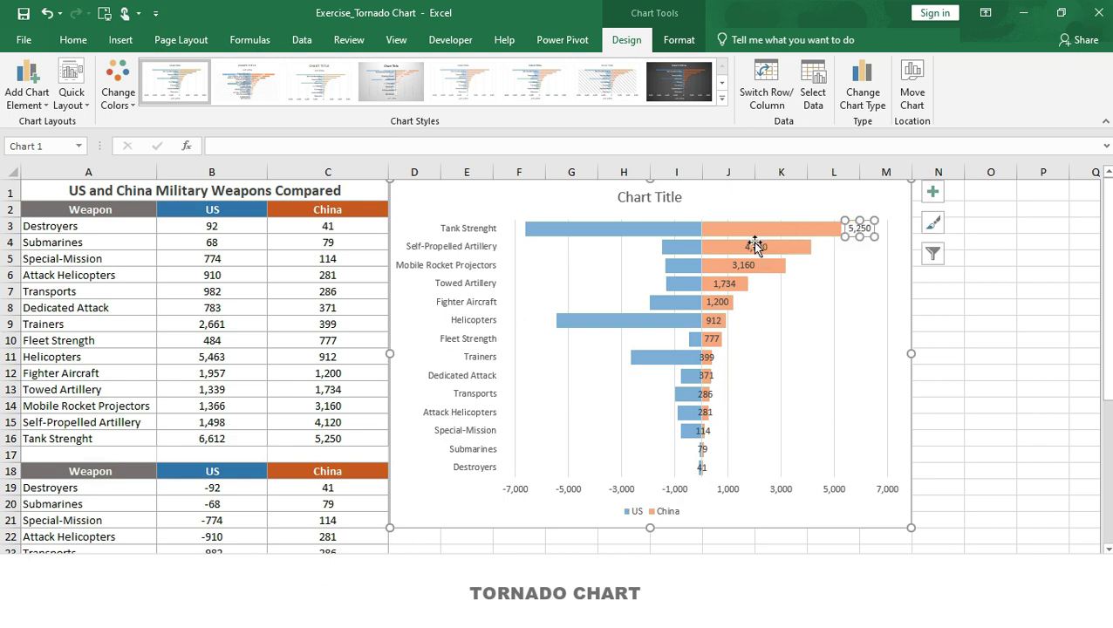
pyautogui.moveTo(756, 246); pyautogui.dragTo(829, 246)
pyautogui.click(743, 265)
pyautogui.moveTo(743, 265); pyautogui.dragTo(801, 265)
pyautogui.moveTo(761, 284); pyautogui.dragTo(761, 284)
pyautogui.moveTo(715, 301); pyautogui.dragTo(748, 302)
pyautogui.moveTo(711, 321); pyautogui.dragTo(736, 320)
pyautogui.moveTo(708, 339); pyautogui.dragTo(729, 339)
pyautogui.moveTo(706, 358); pyautogui.dragTo(724, 357)
pyautogui.moveTo(706, 376); pyautogui.dragTo(714, 467)
pyautogui.click(709, 429)
pyautogui.click(985, 420)
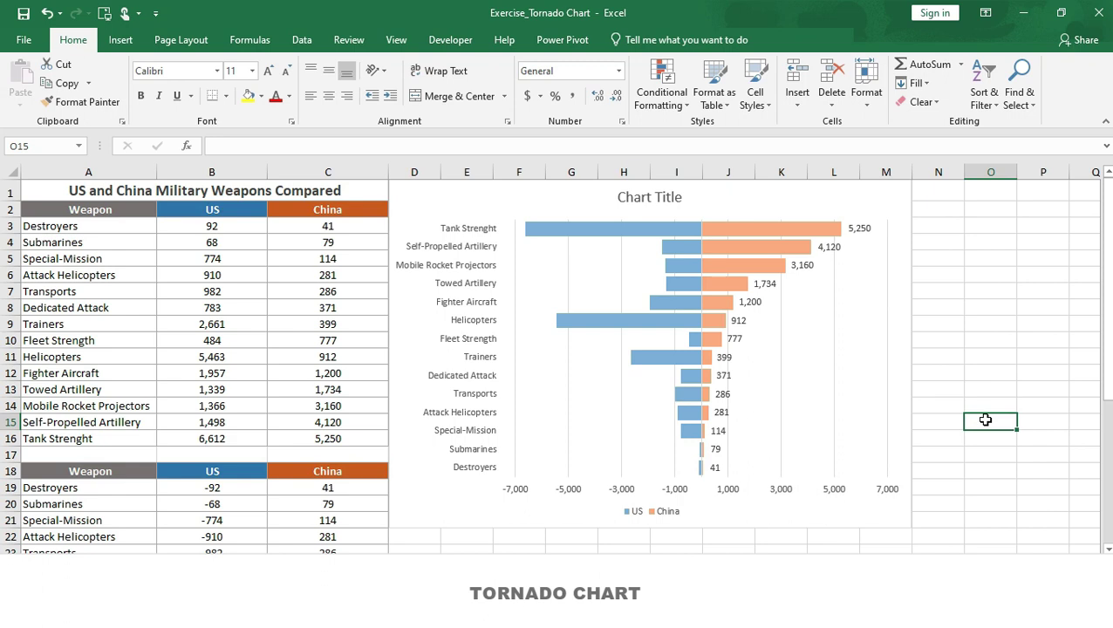
# - Add data labels to the US series
pyautogui.click(666, 233)
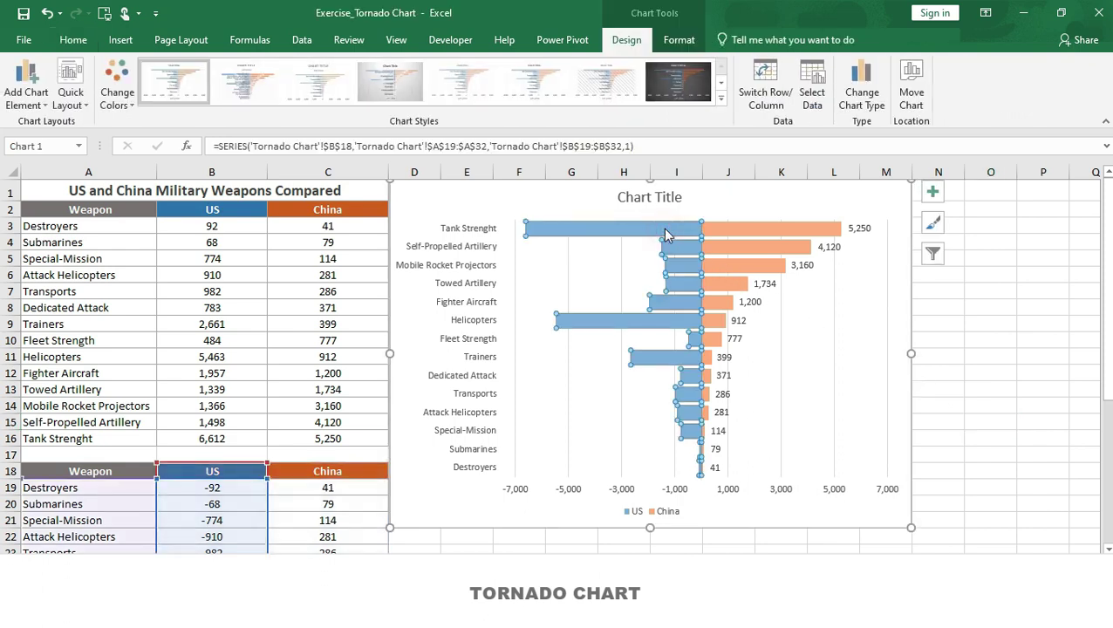
pyautogui.click(929, 199)
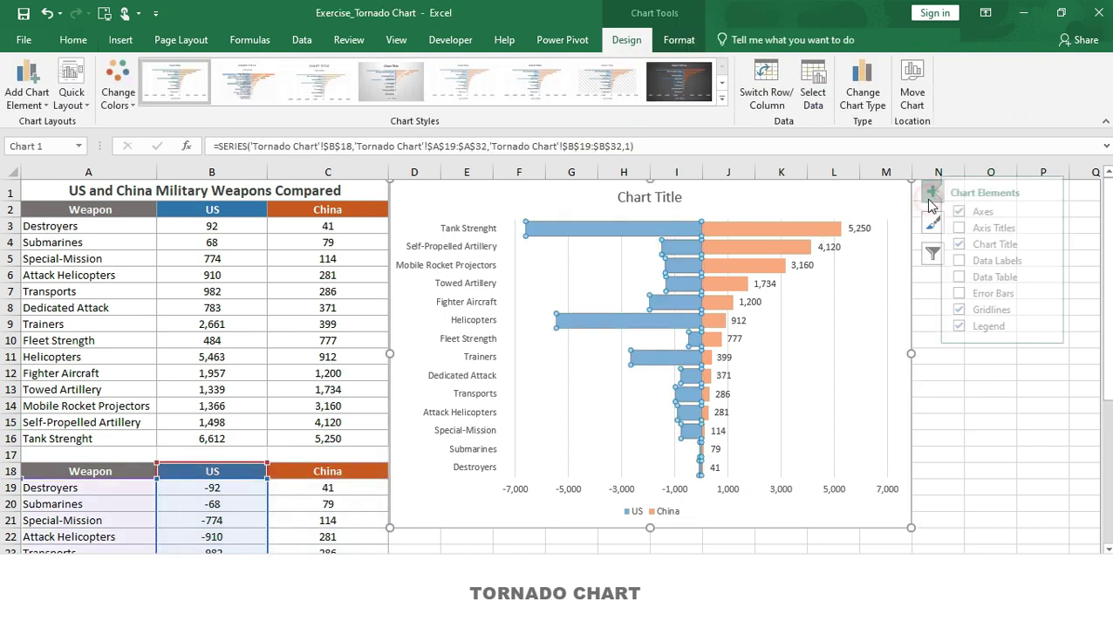
pyautogui.click(977, 261)
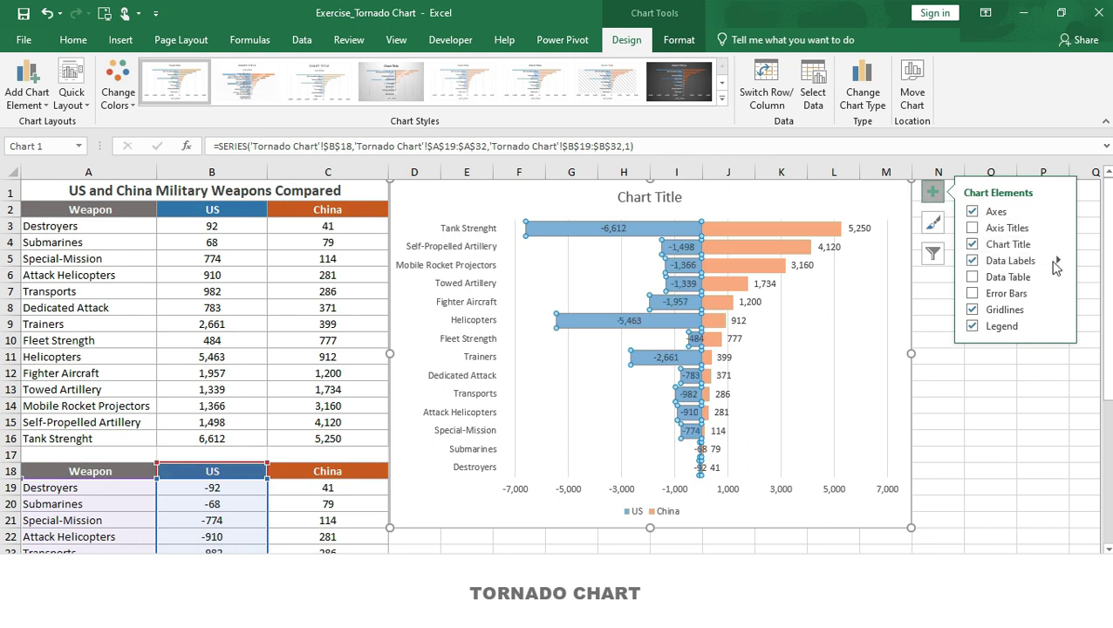
# - Make the US data labels show the values from cells B3:B16 instead of the series value, without leader lines
pyautogui.click(1056, 261)
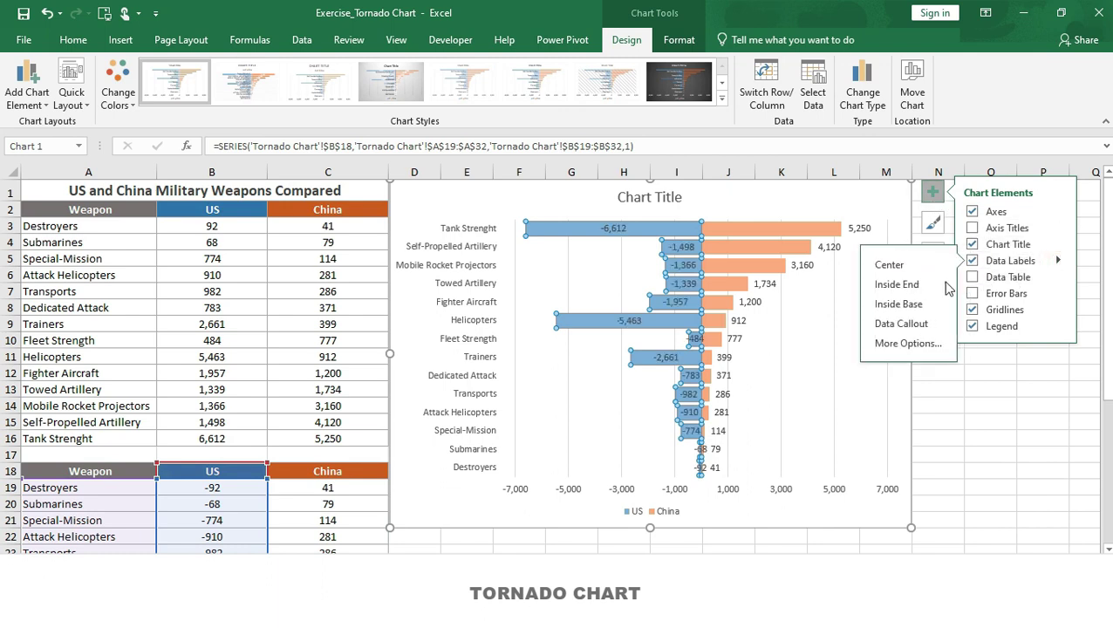
pyautogui.click(938, 348)
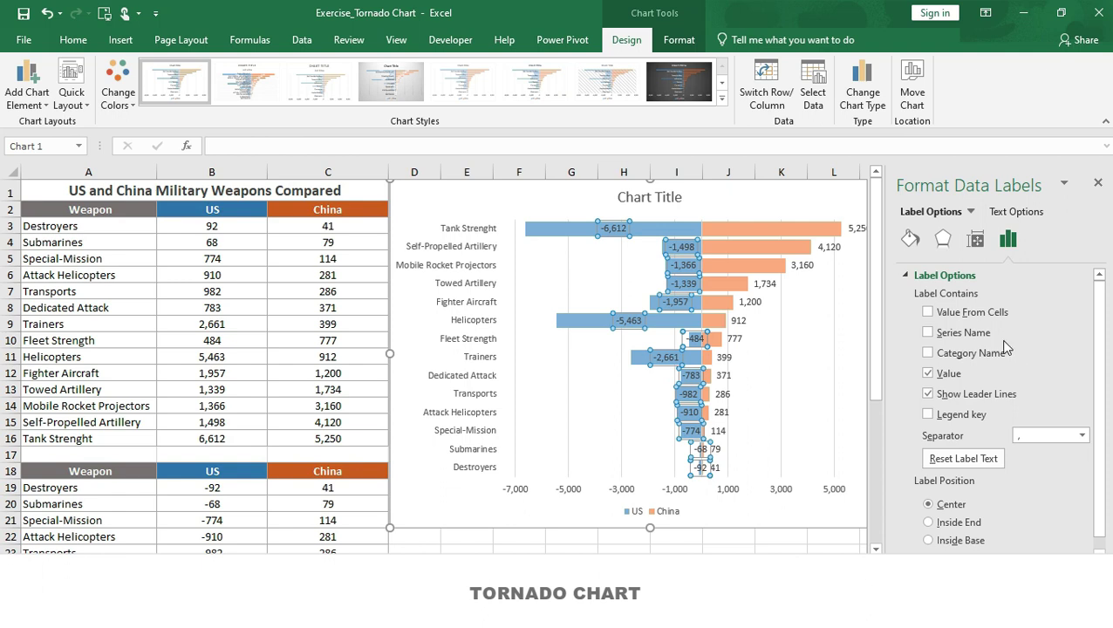
pyautogui.click(928, 316)
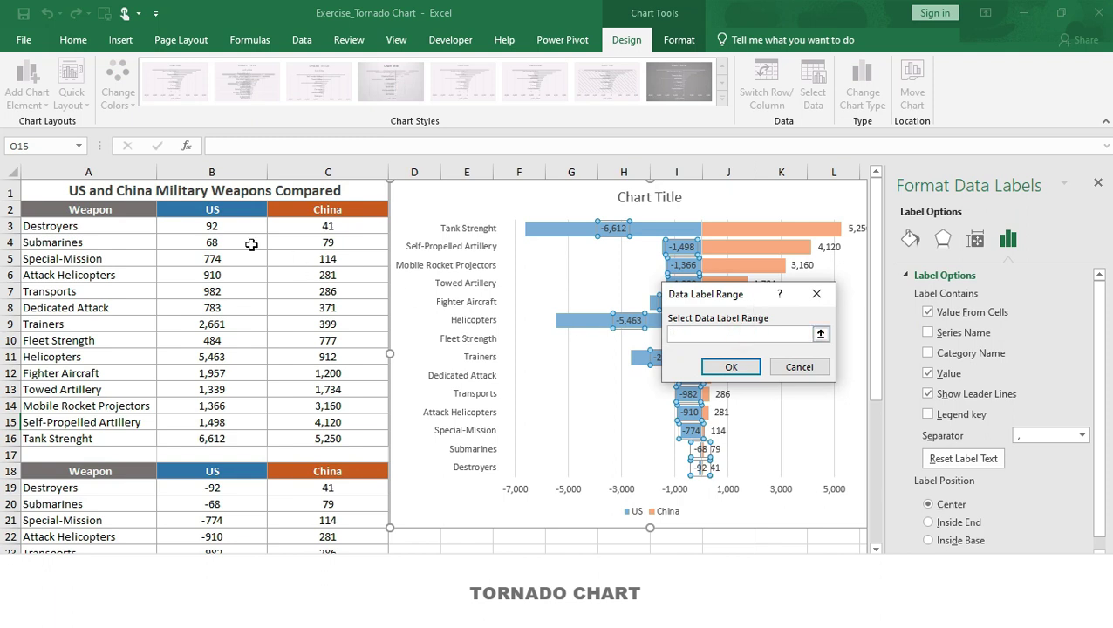
pyautogui.moveTo(223, 226); pyautogui.dragTo(234, 441)
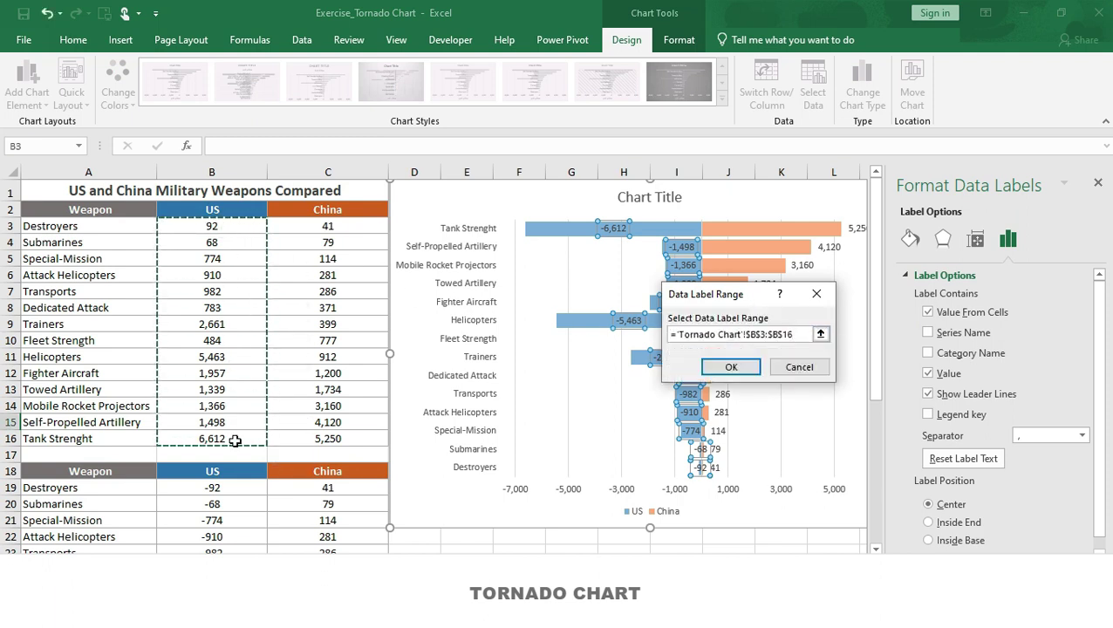
pyautogui.click(705, 375)
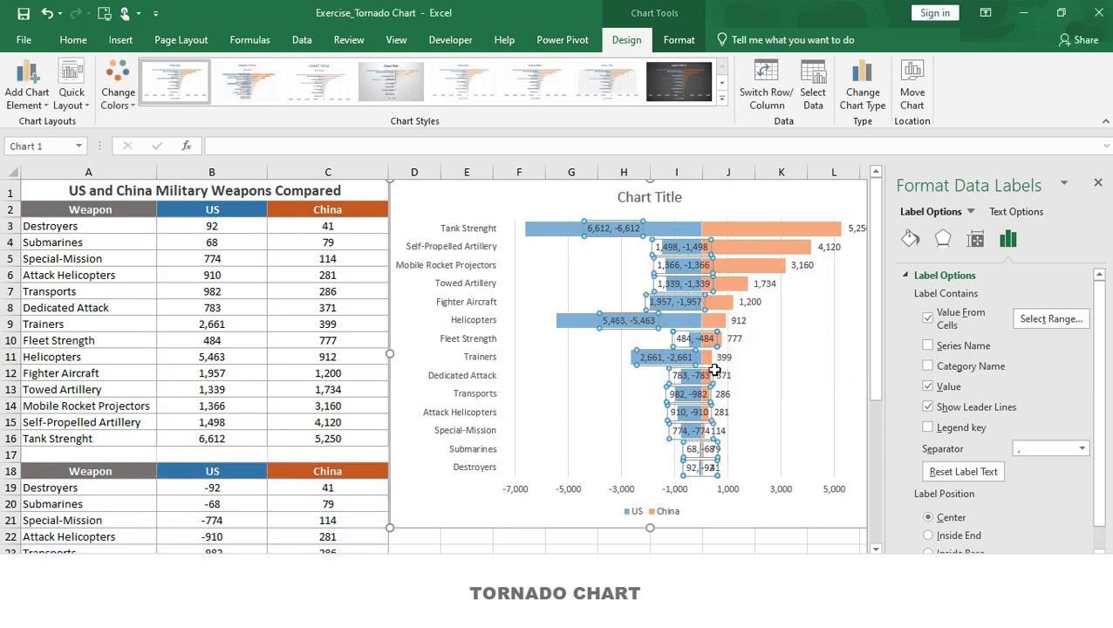
pyautogui.click(930, 387)
pyautogui.click(930, 408)
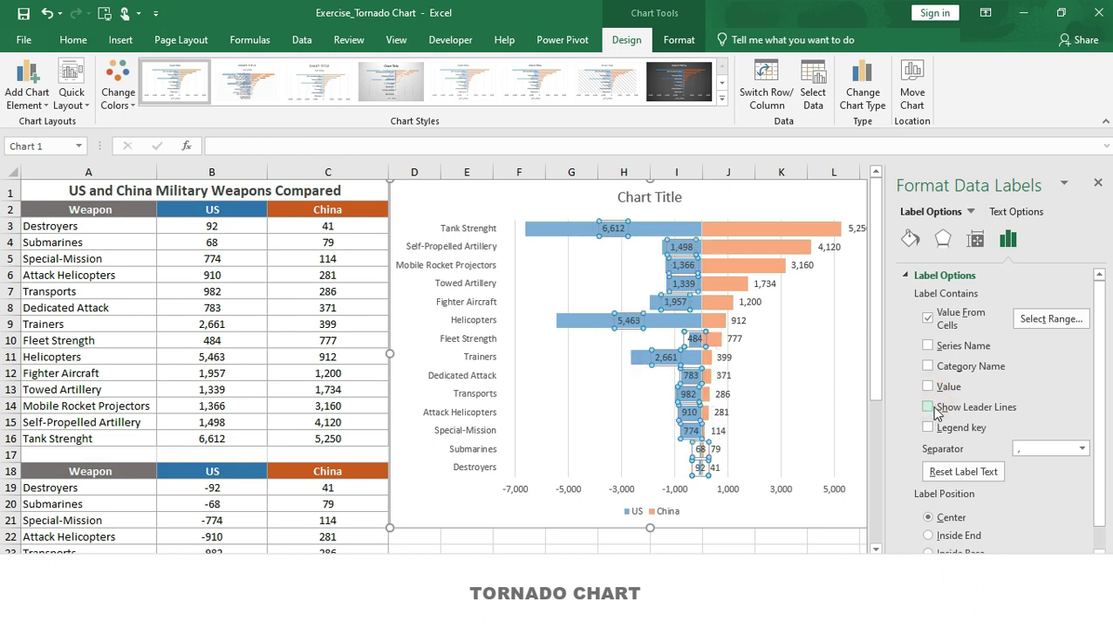
pyautogui.click(1098, 182)
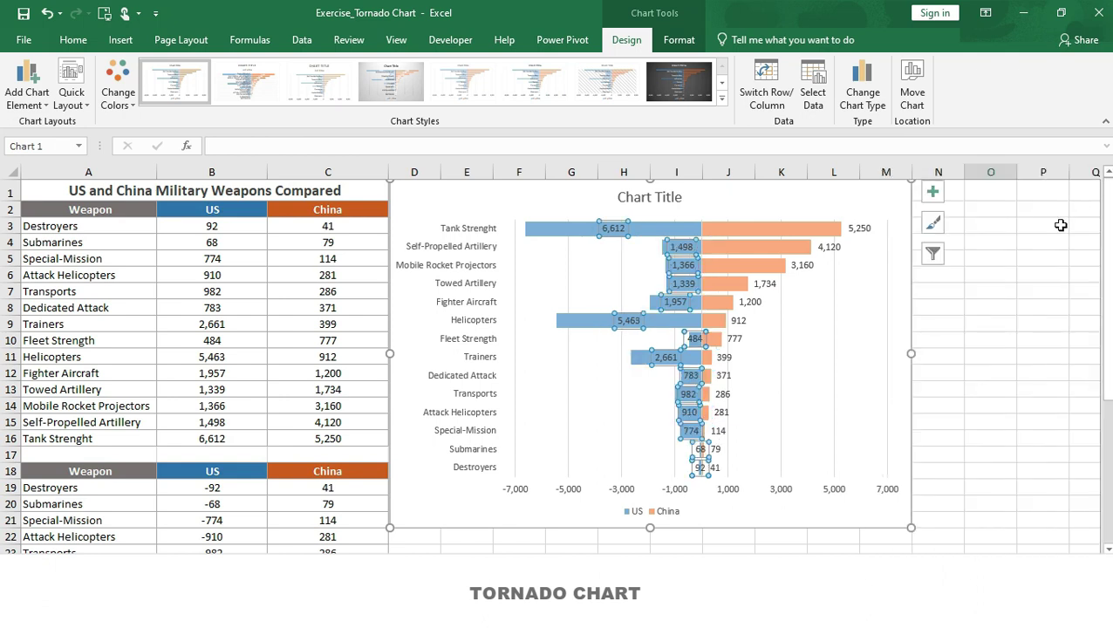
# - Move each US data label just outside the outer end of its blue bar, from Tank Strenght down to Destroyers
pyautogui.moveTo(613, 225); pyautogui.dragTo(508, 225)
pyautogui.click(642, 247)
pyautogui.moveTo(642, 247); pyautogui.dragTo(642, 248)
pyautogui.moveTo(678, 266); pyautogui.dragTo(642, 265)
pyautogui.moveTo(680, 283); pyautogui.dragTo(647, 283)
pyautogui.moveTo(674, 302); pyautogui.dragTo(632, 302)
pyautogui.moveTo(626, 320); pyautogui.dragTo(537, 320)
pyautogui.moveTo(695, 338); pyautogui.dragTo(674, 338)
pyautogui.moveTo(651, 360); pyautogui.dragTo(614, 357)
pyautogui.moveTo(690, 375); pyautogui.dragTo(662, 393)
pyautogui.moveTo(689, 412); pyautogui.dragTo(664, 412)
pyautogui.moveTo(691, 431); pyautogui.dragTo(666, 433)
pyautogui.moveTo(699, 448); pyautogui.dragTo(685, 466)
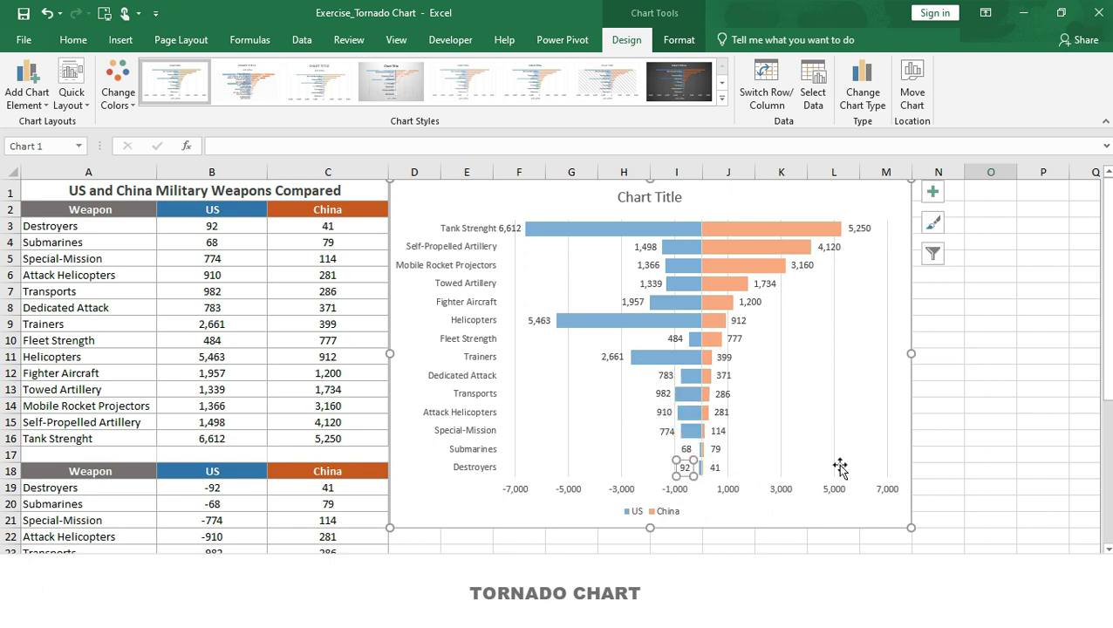
pyautogui.click(1010, 470)
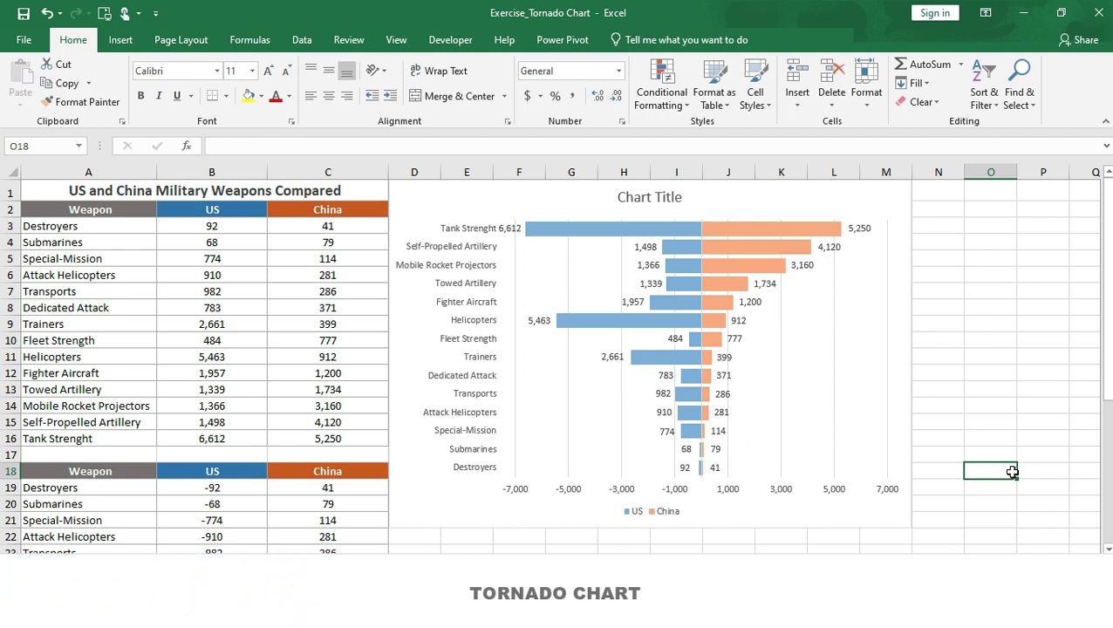
# - Delete the horizontal value axis and the vertical gridlines from the chart
pyautogui.click(831, 494)
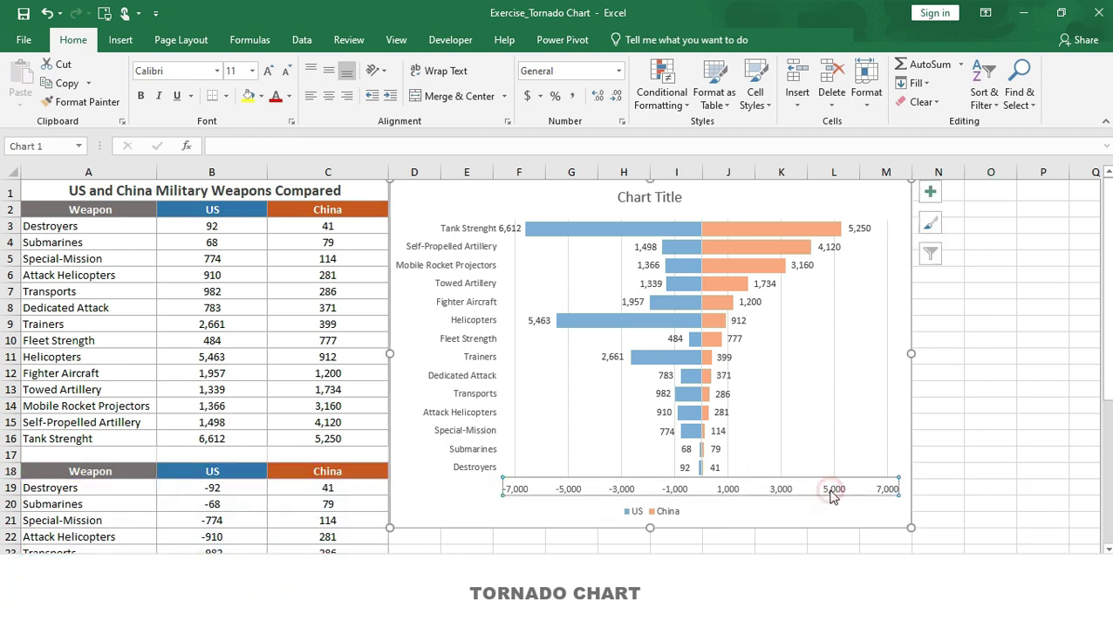
pyautogui.press('Delete')
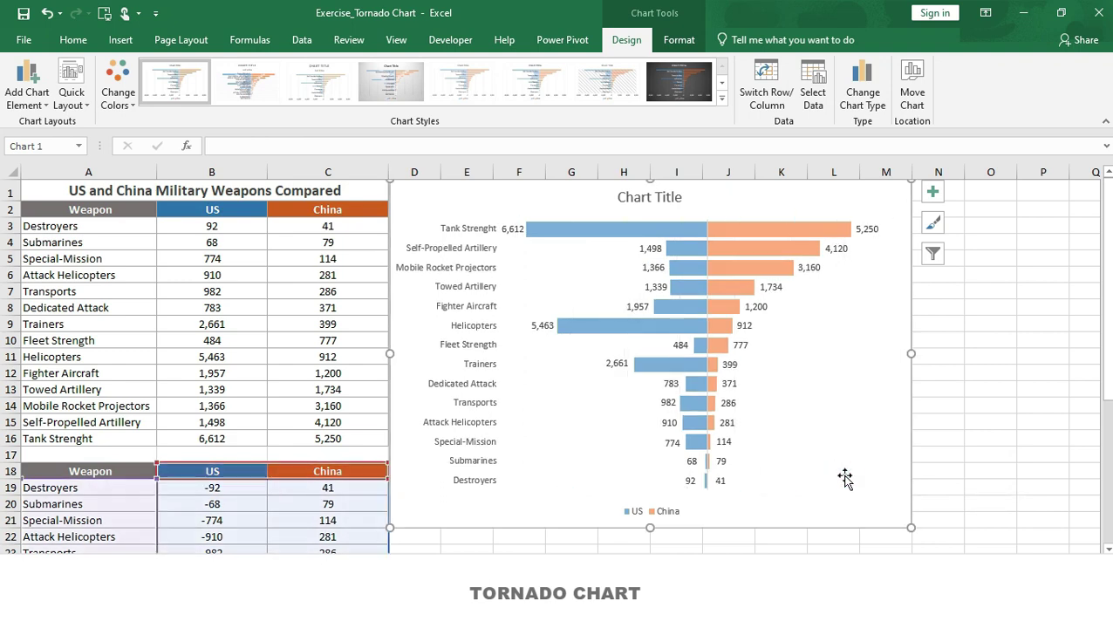
# - Move the chart legend to the top, between the title and the bars
pyautogui.click(978, 476)
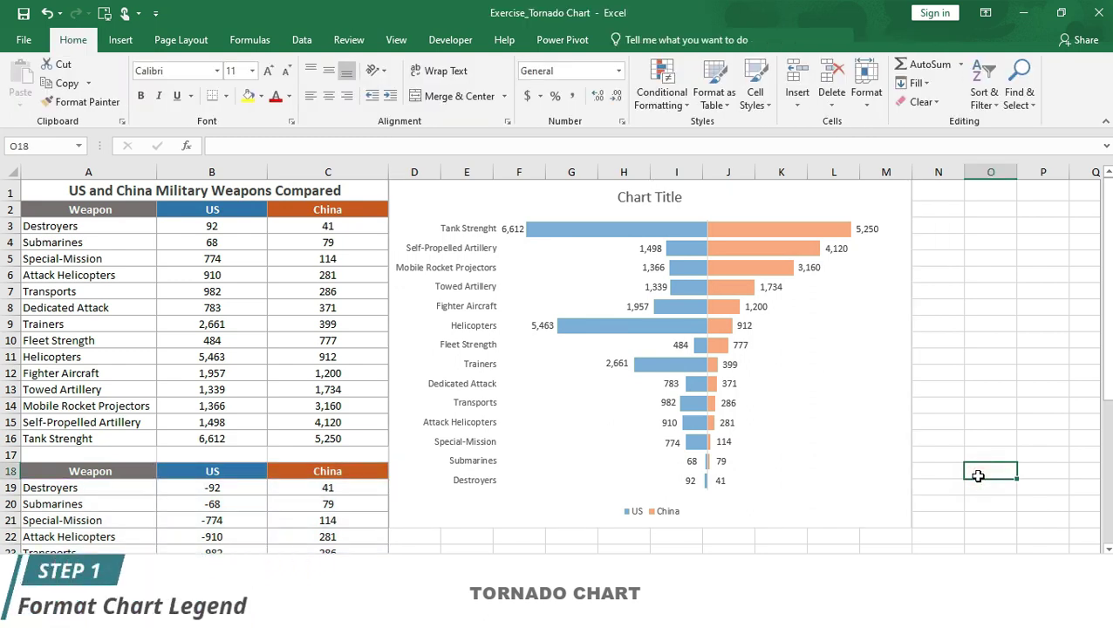
pyautogui.click(669, 512)
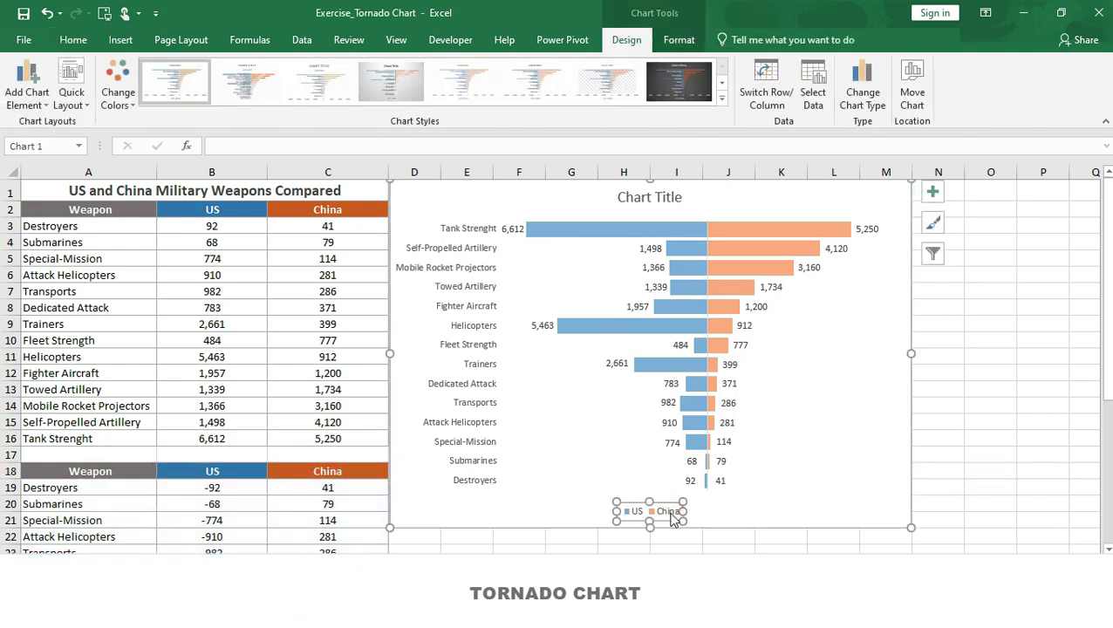
pyautogui.rightClick(673, 519)
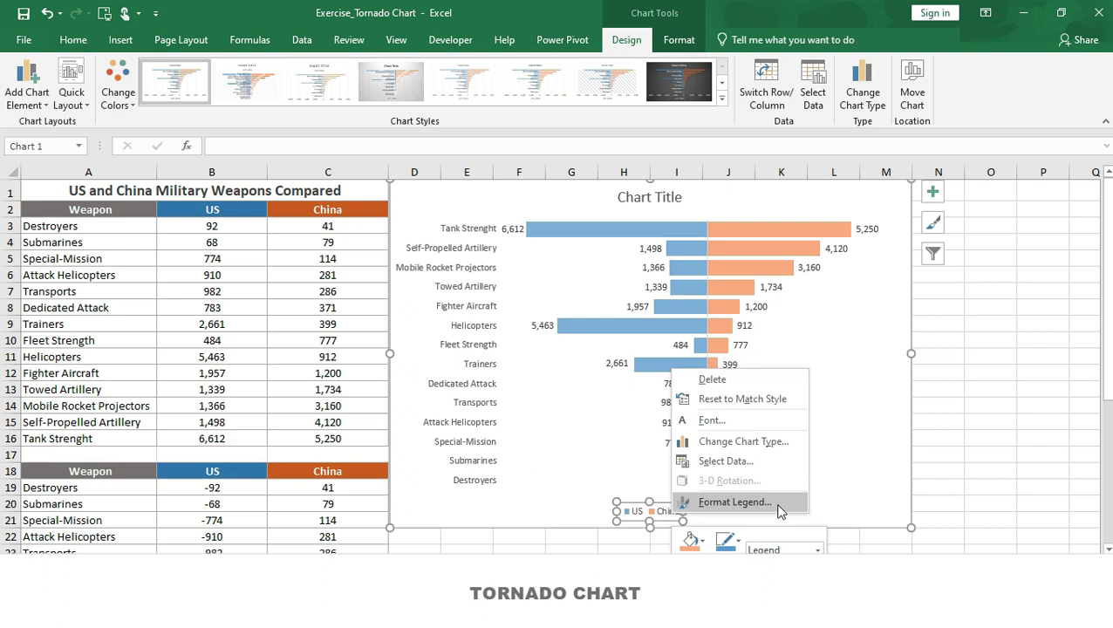
pyautogui.click(735, 502)
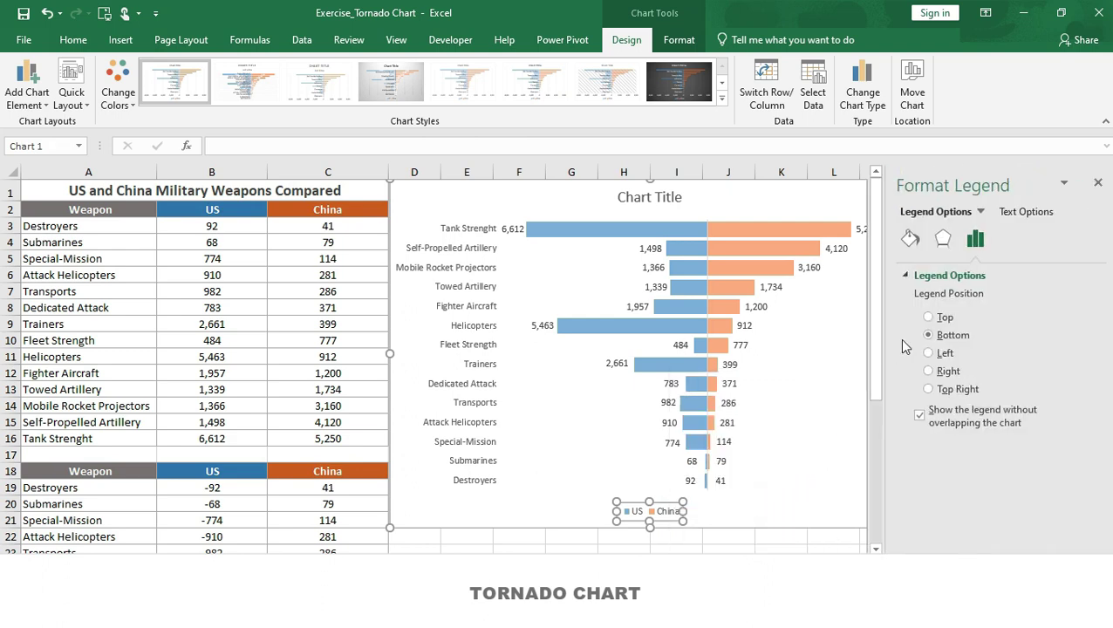
pyautogui.click(929, 317)
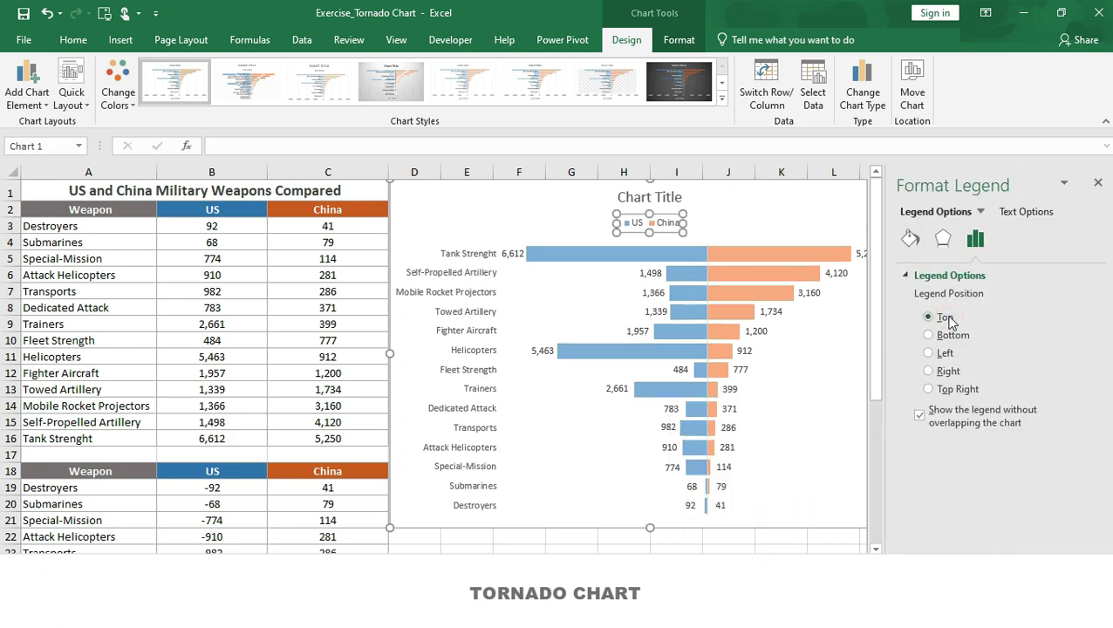
pyautogui.click(1099, 181)
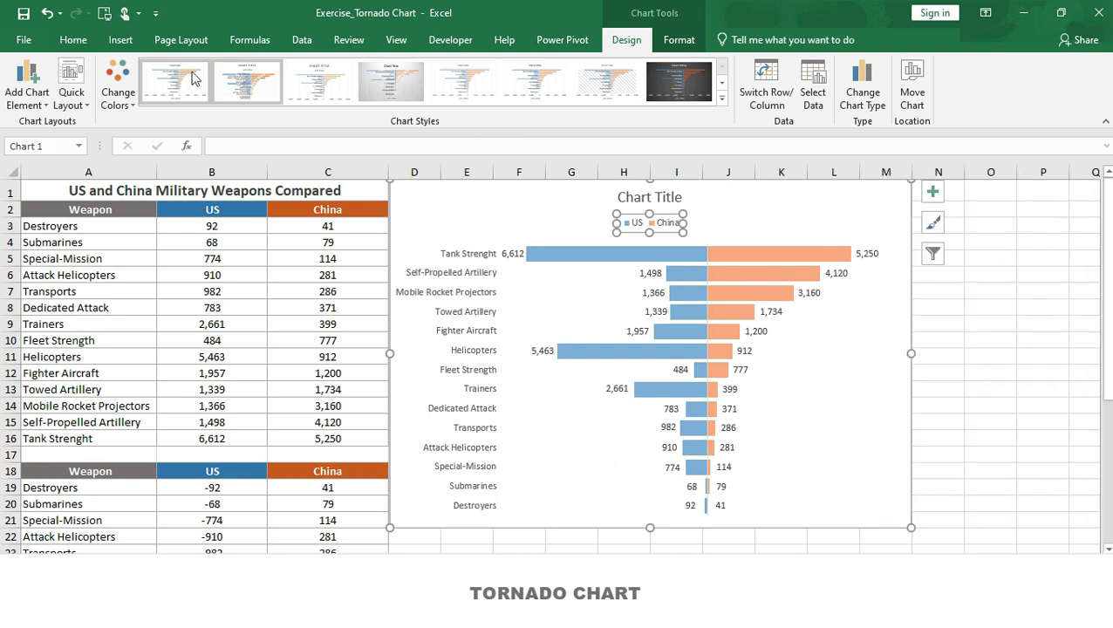
# - Enlarge the legend text by three font-size increments
pyautogui.click(74, 40)
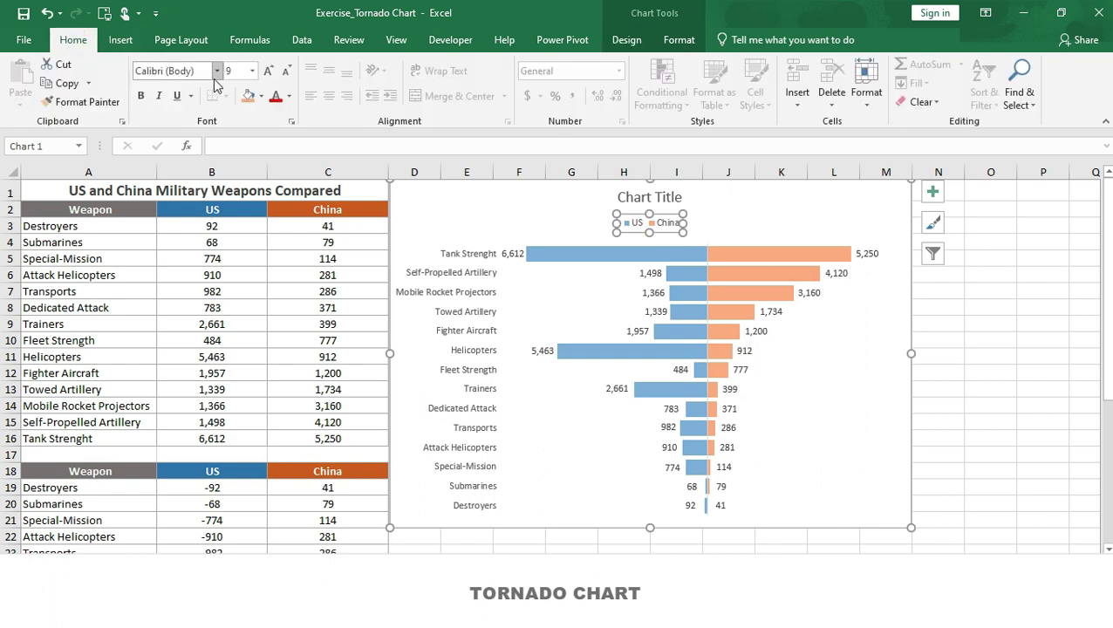
pyautogui.click(268, 72)
pyautogui.click(268, 71)
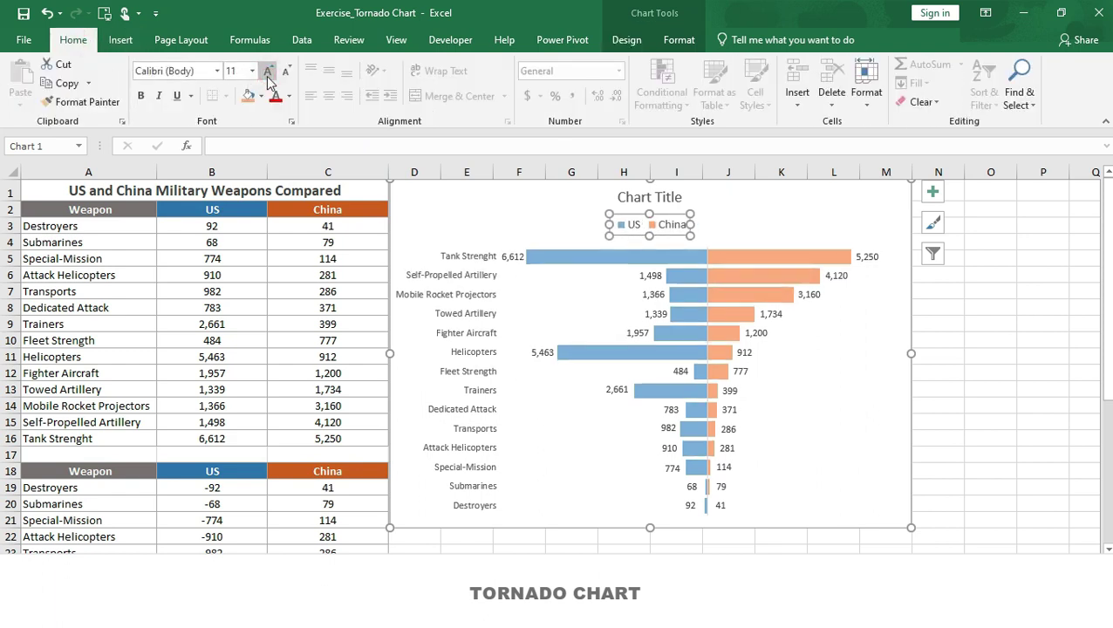
pyautogui.click(268, 71)
pyautogui.click(1045, 384)
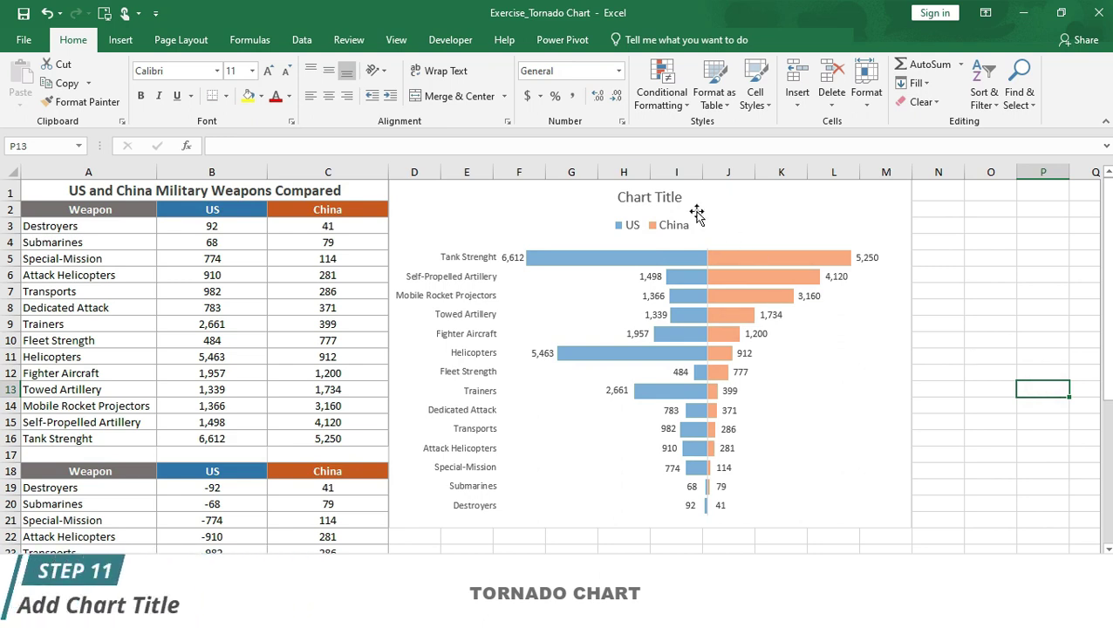
# - Title the chart "United States and China Military Weapons Compared" and enlarge the title text to size 16
pyautogui.click(660, 198)
pyautogui.write('U')
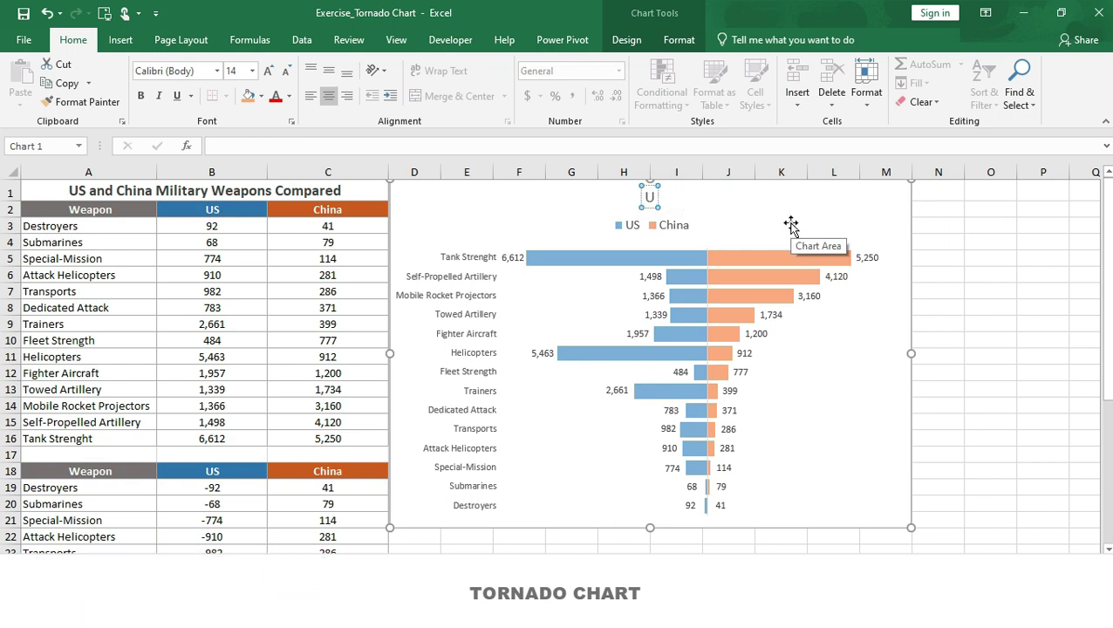
pyautogui.write('nited States and')
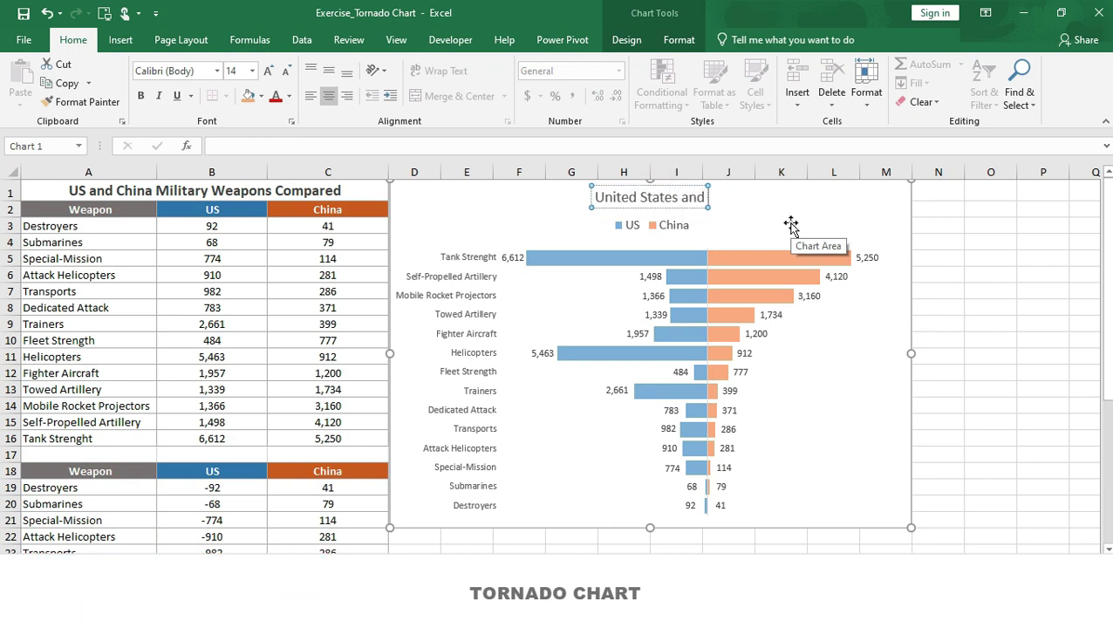
pyautogui.write(' China Military')
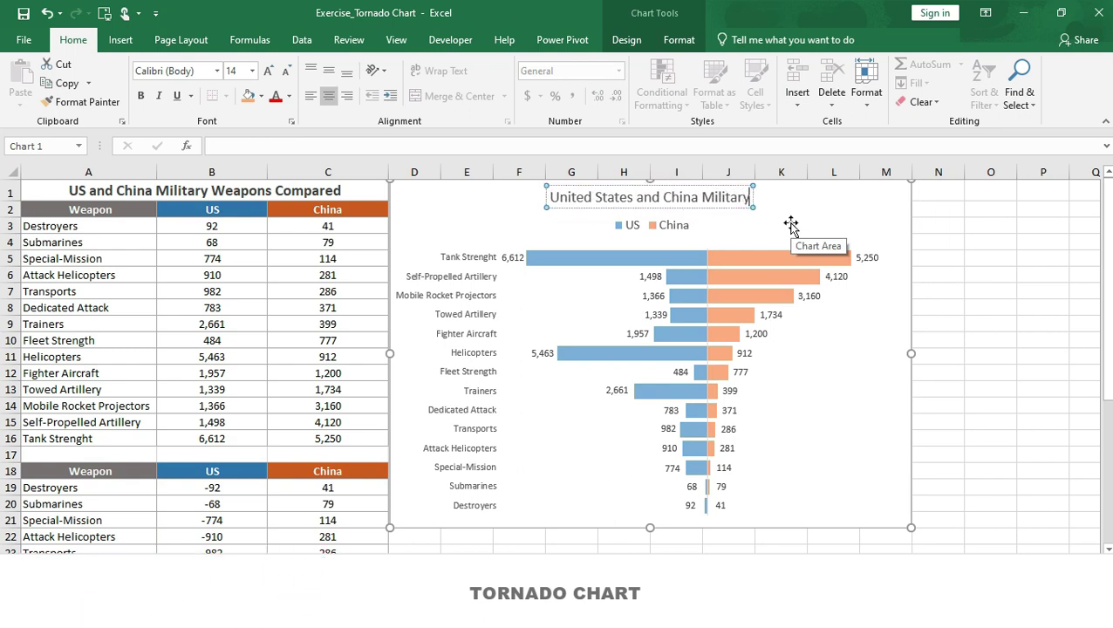
pyautogui.write(' Weapons Compared')
pyautogui.press('Escape')
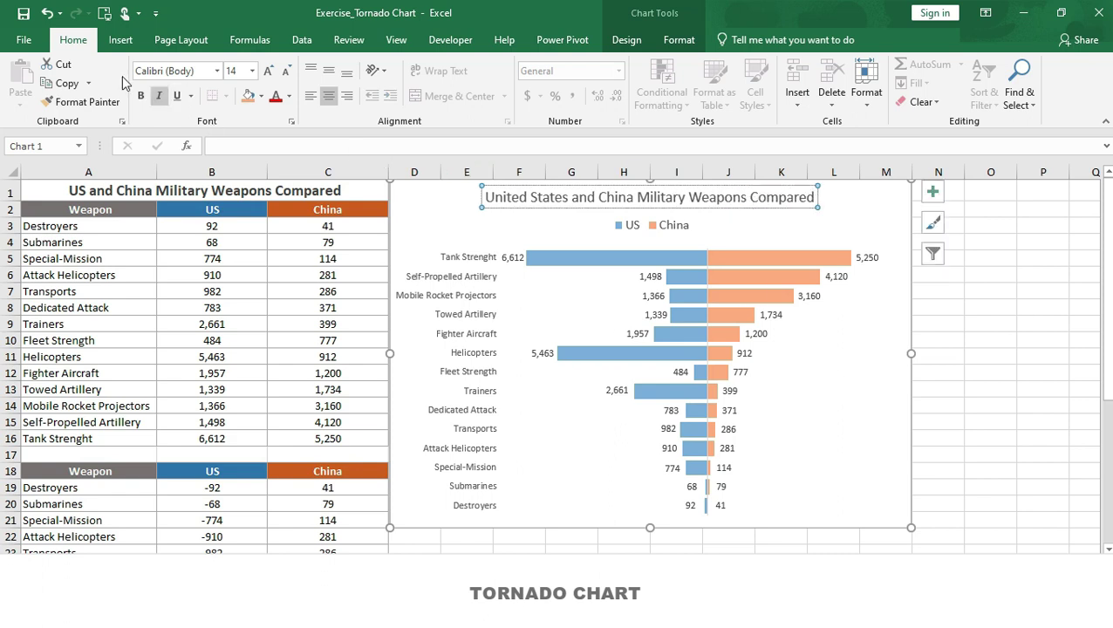
pyautogui.click(270, 81)
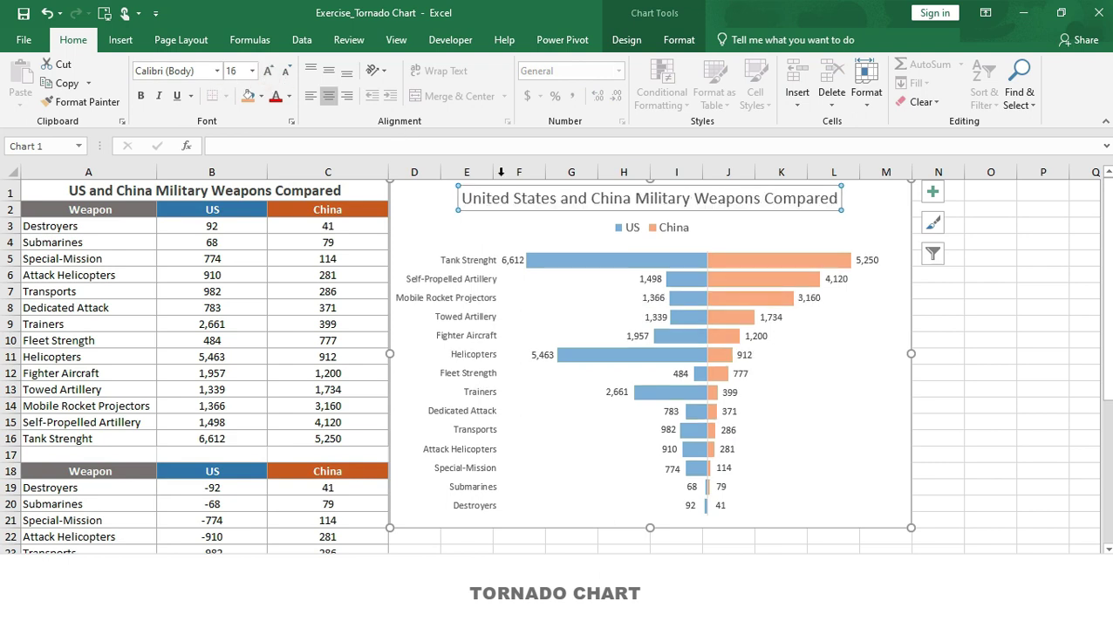
pyautogui.click(1015, 378)
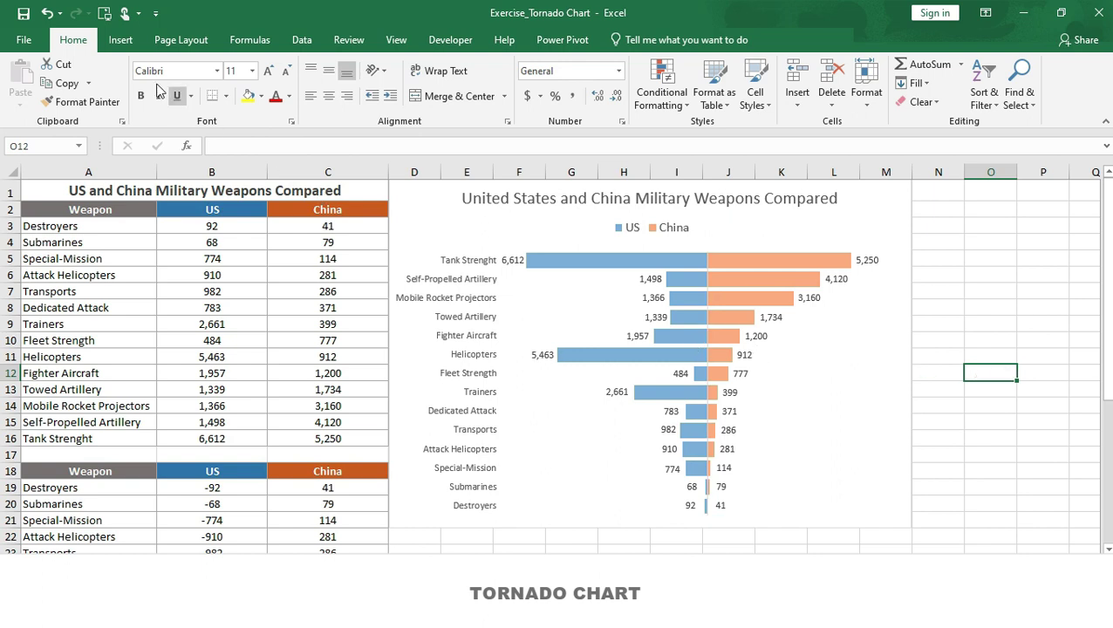
# - Search the online pictures for "eagle" and filter the results to Clipart
pyautogui.click(121, 39)
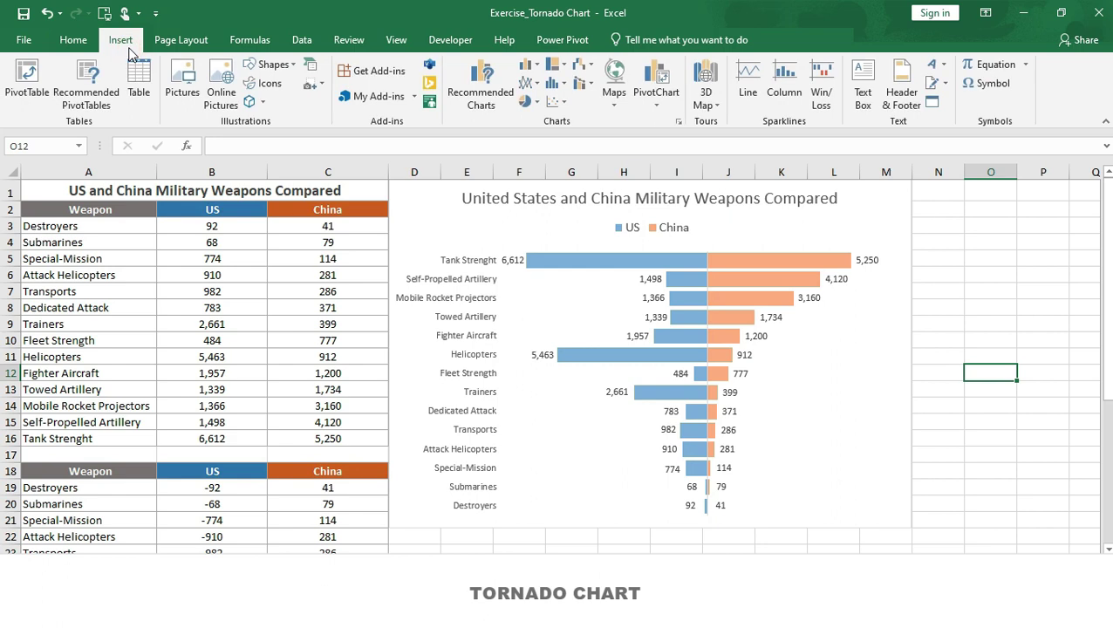
pyautogui.click(220, 78)
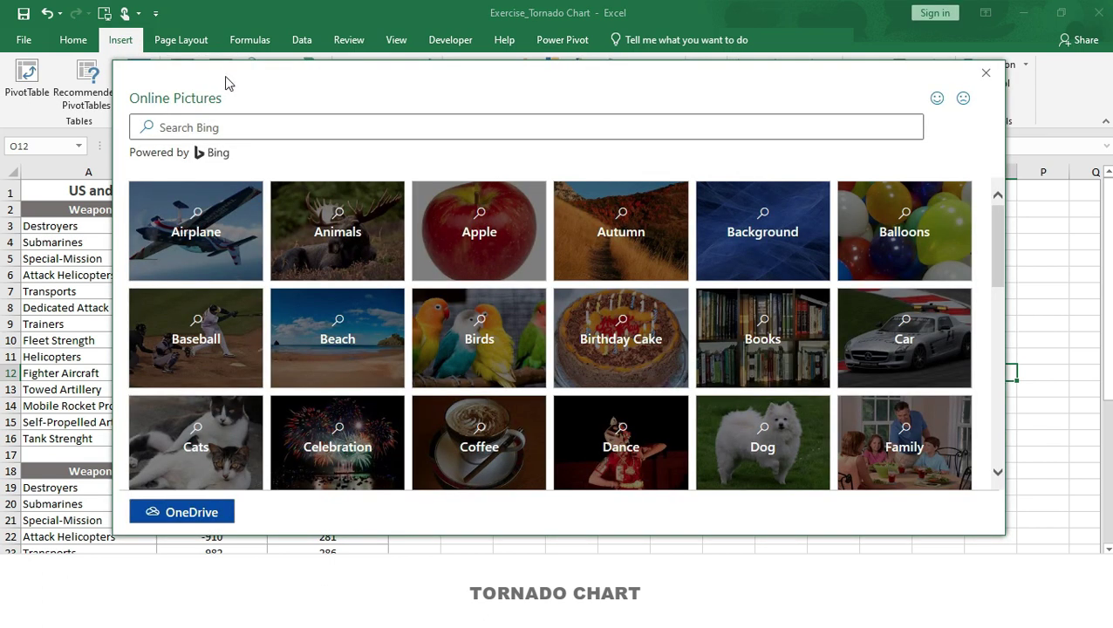
pyautogui.click(238, 127)
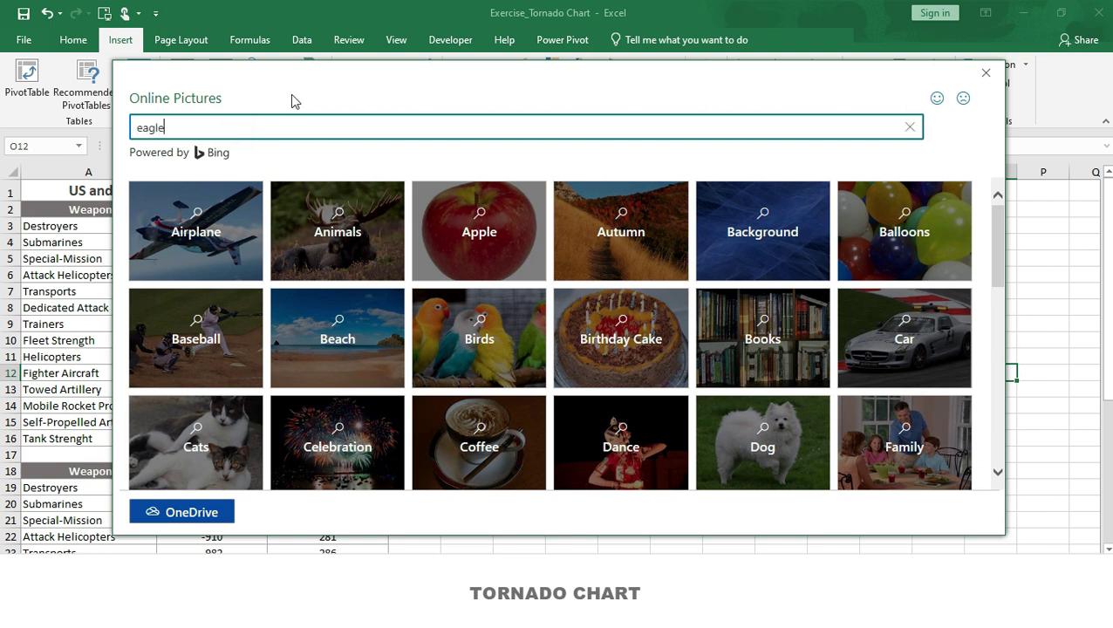
pyautogui.press('Return')
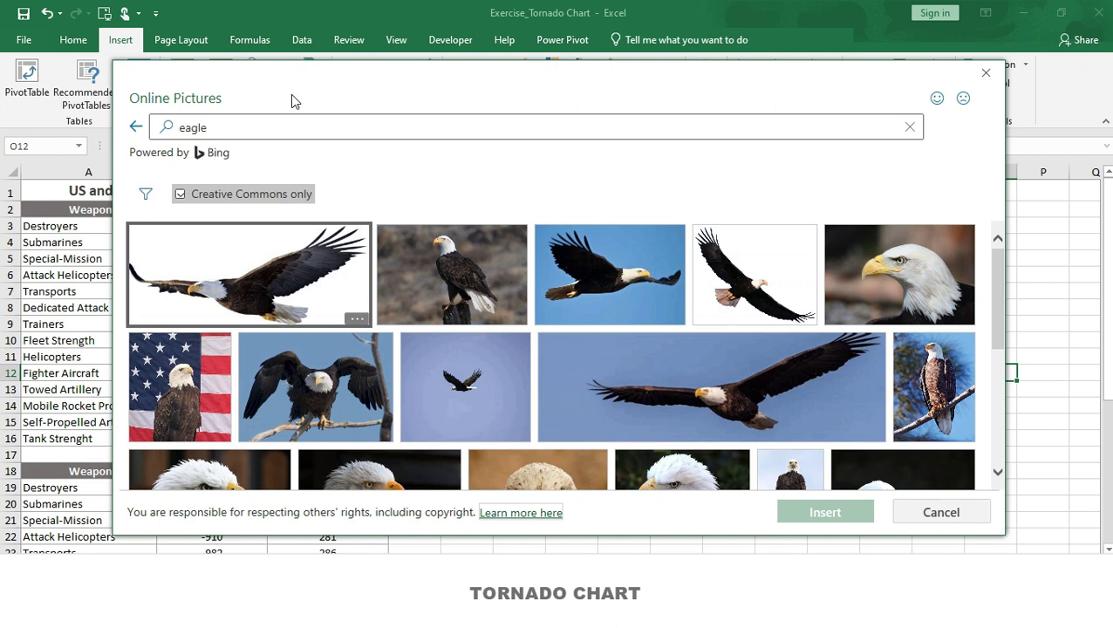
pyautogui.click(145, 195)
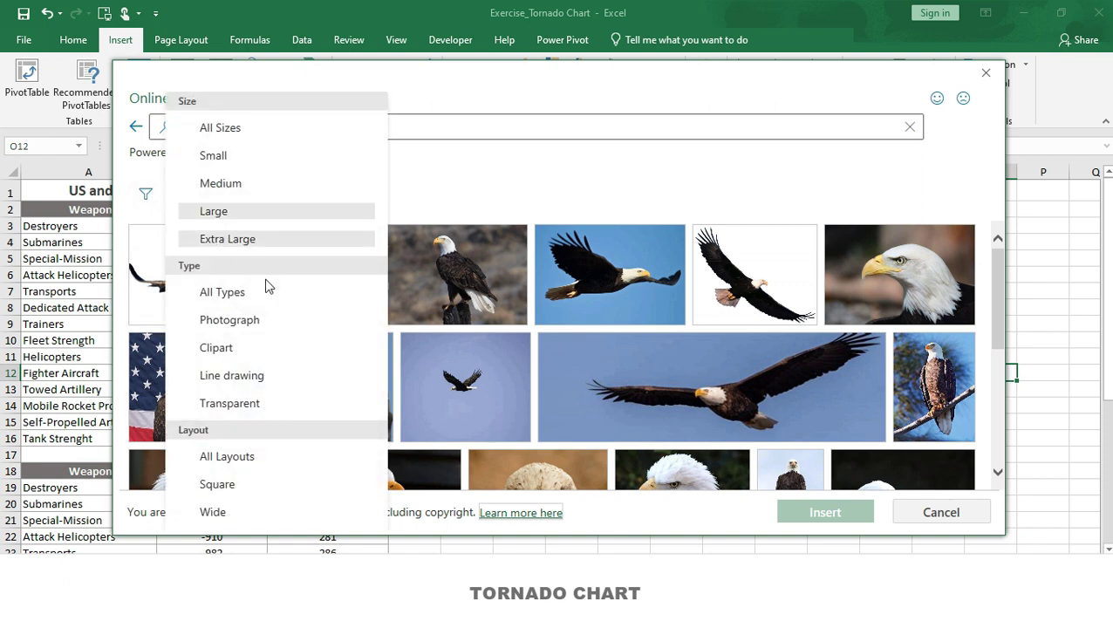
pyautogui.click(247, 353)
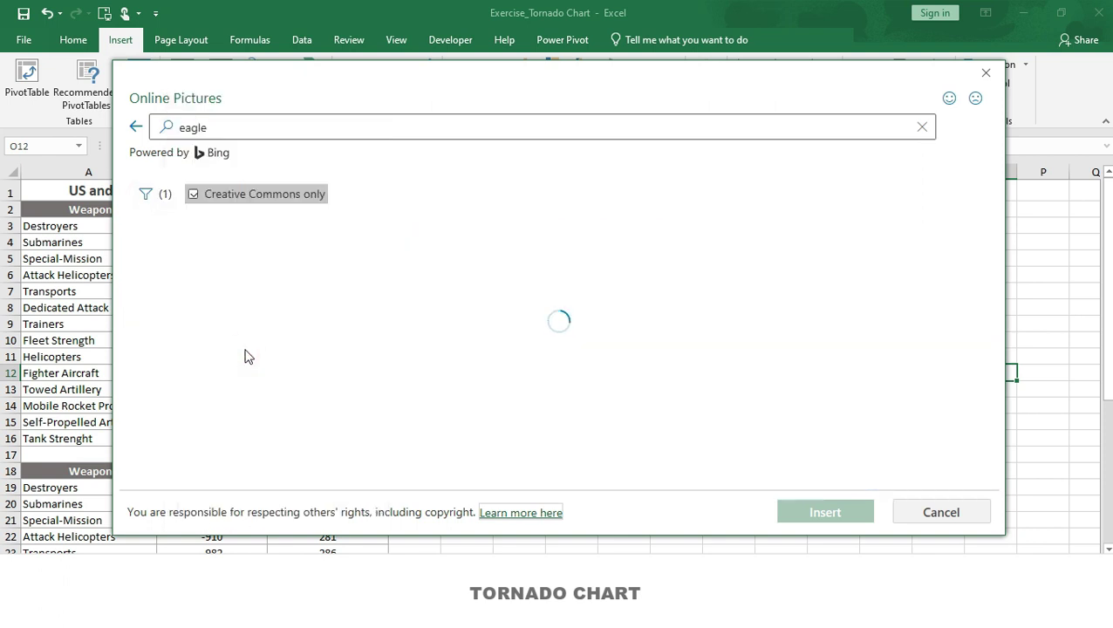
# - Insert the solid blue flying-eagle clipart from the search results into the worksheet
pyautogui.scroll(-10, 247, 357)
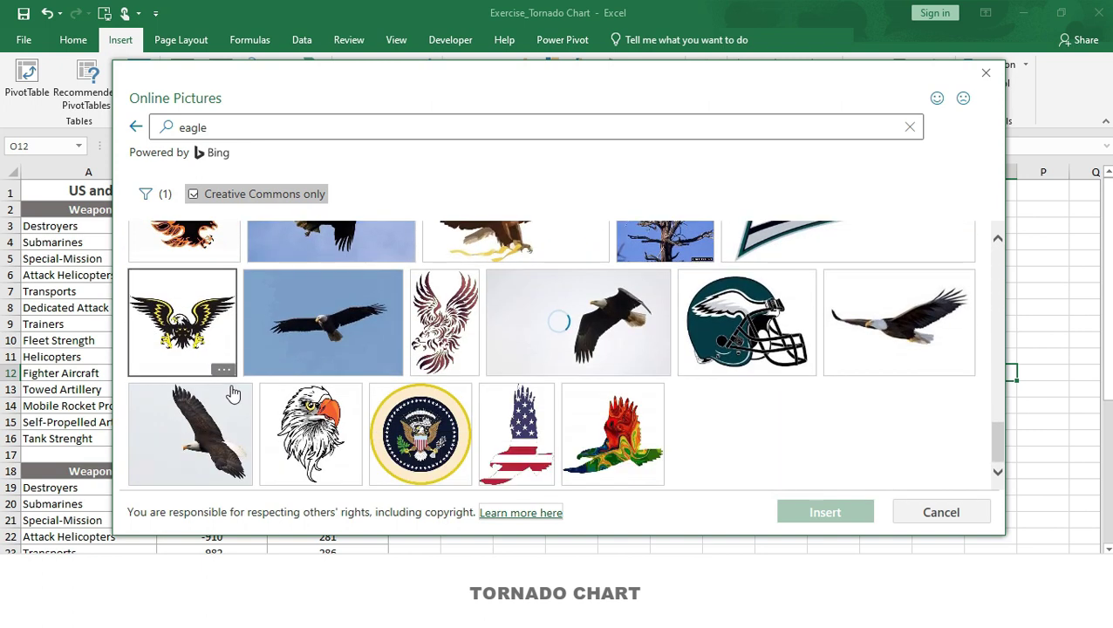
pyautogui.scroll(-3, 231, 395)
pyautogui.scroll(1, 231, 395)
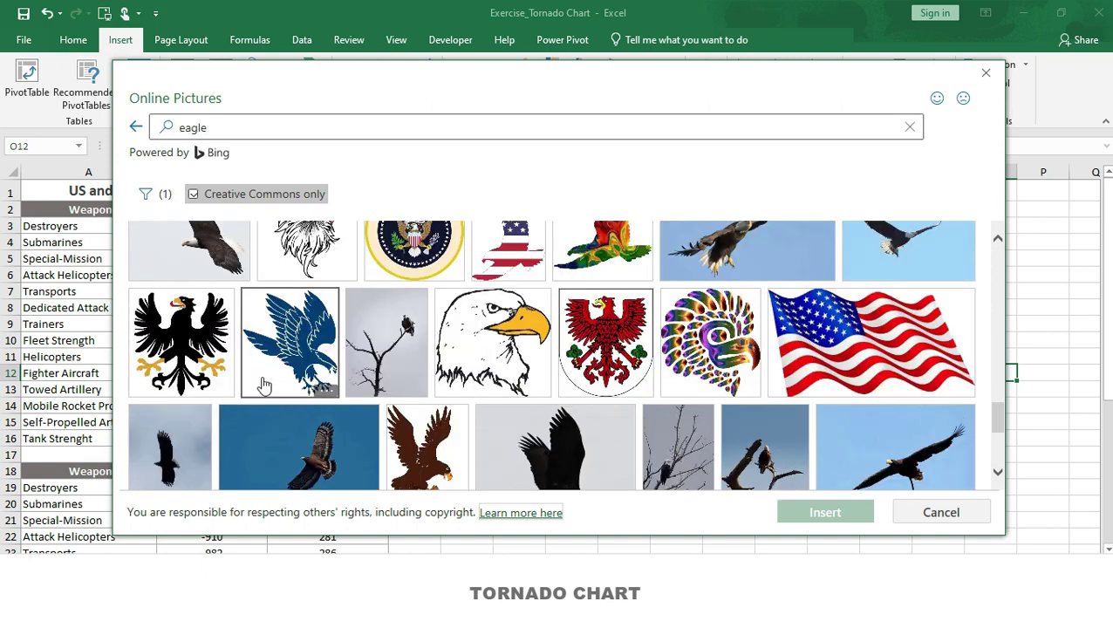
pyautogui.click(265, 387)
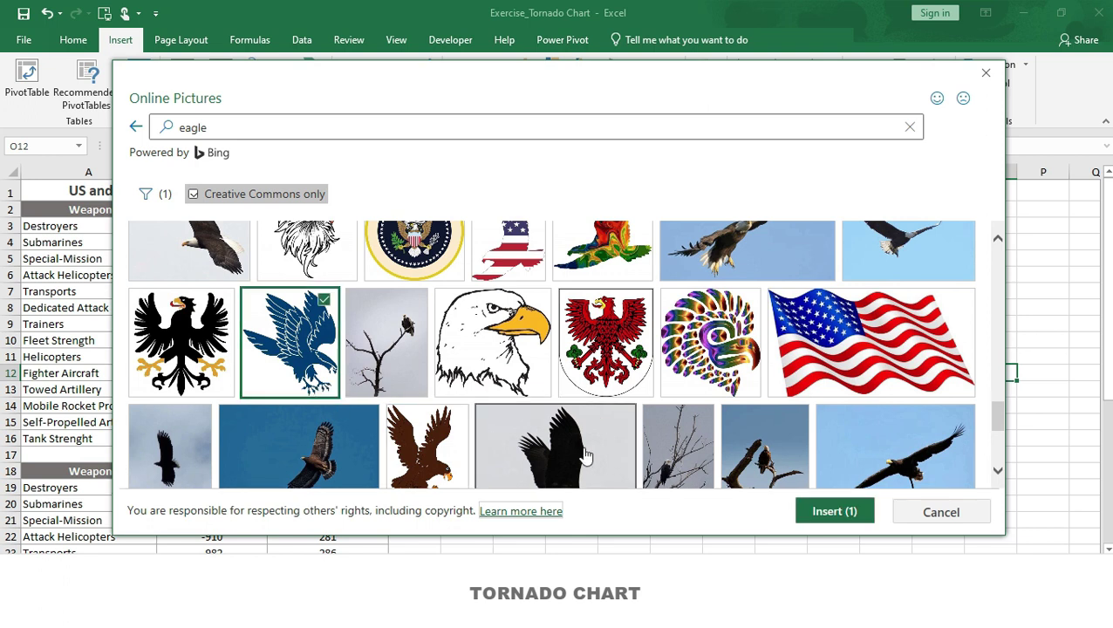
pyautogui.click(813, 514)
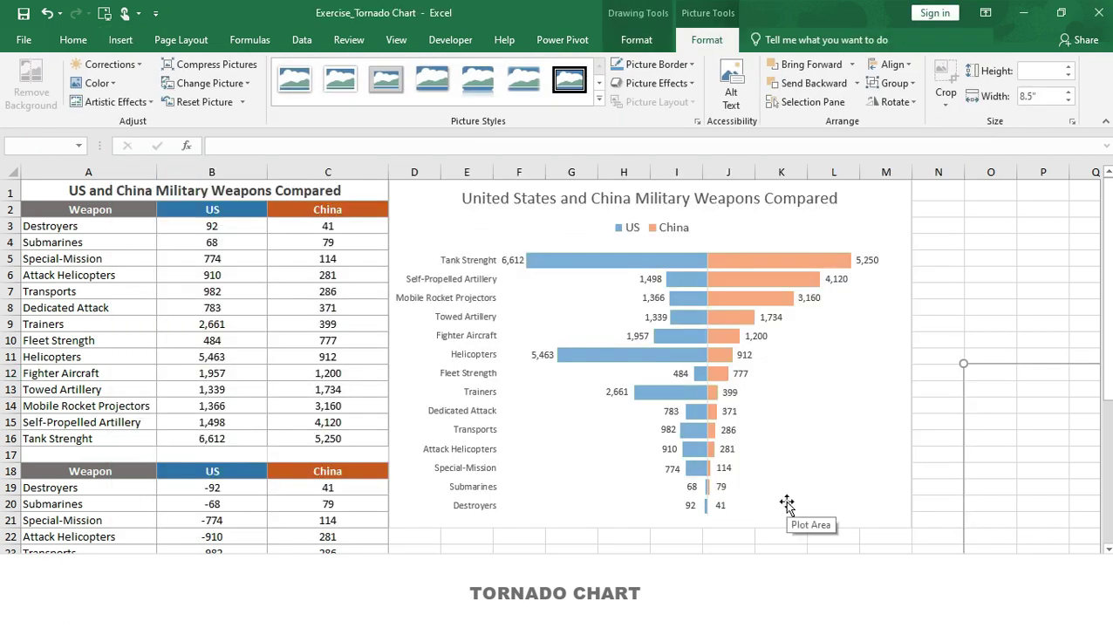
# - Shrink the oversized eagle picture in stages and move it over the chart's category labels
pyautogui.moveTo(1052, 442); pyautogui.dragTo(403, 240)
pyautogui.moveTo(327, 231); pyautogui.dragTo(336, 260)
pyautogui.moveTo(197, 210); pyautogui.dragTo(350, 381)
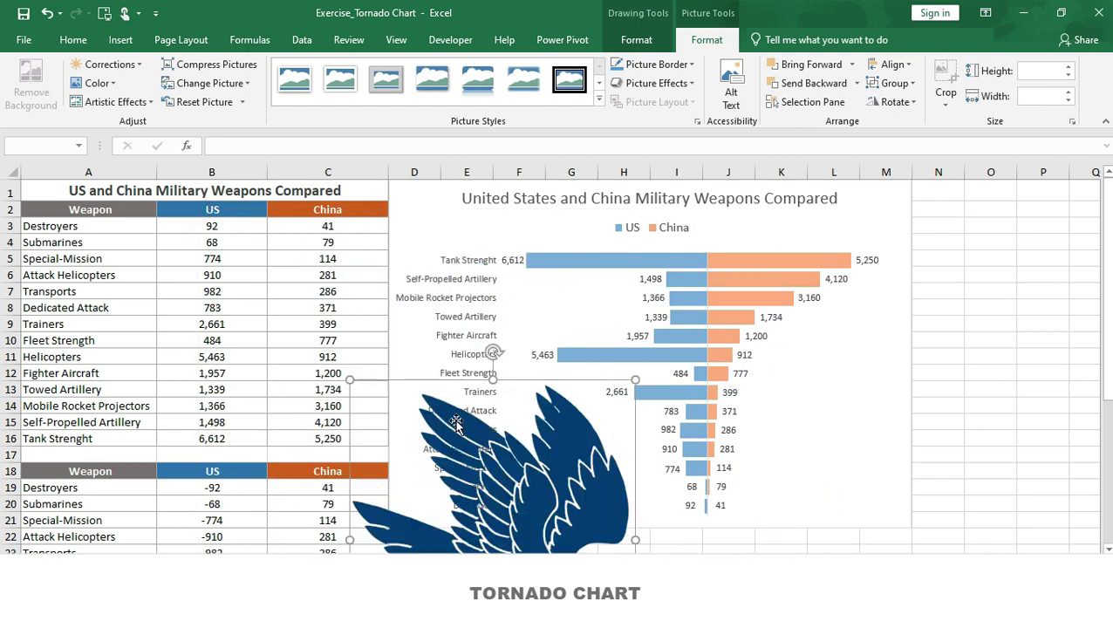
pyautogui.moveTo(481, 483); pyautogui.dragTo(380, 281)
pyautogui.moveTo(248, 181); pyautogui.dragTo(368, 316)
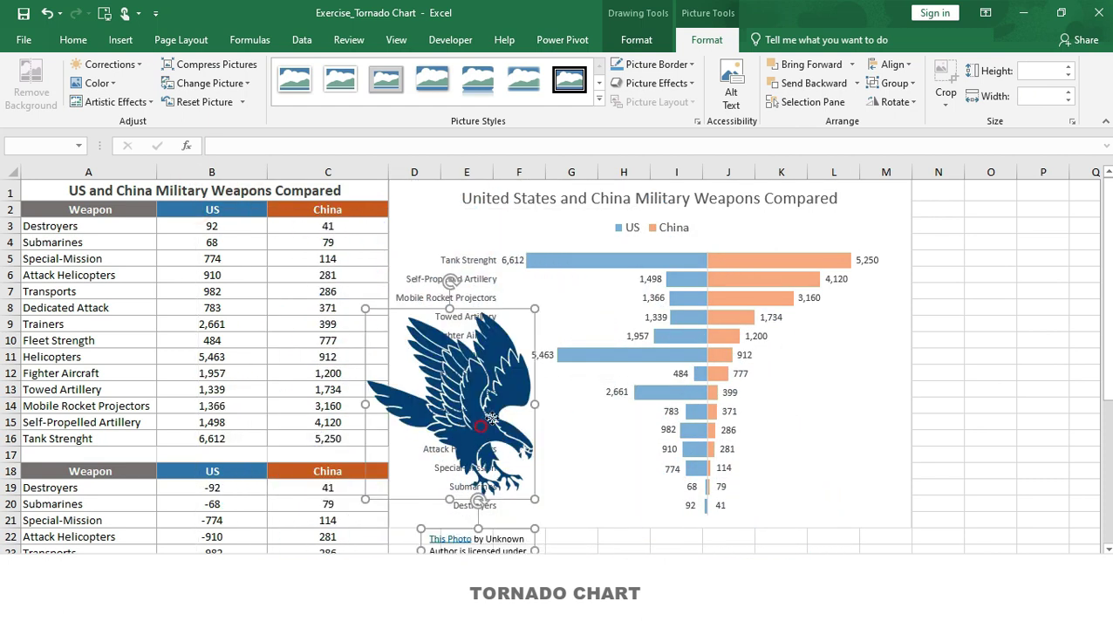
pyautogui.moveTo(475, 426); pyautogui.dragTo(508, 356)
# - Delete the picture's attribution text box, shrink the eagle to about 1.16" by 1.03", and place it beside the lower US bars
pyautogui.click(531, 457)
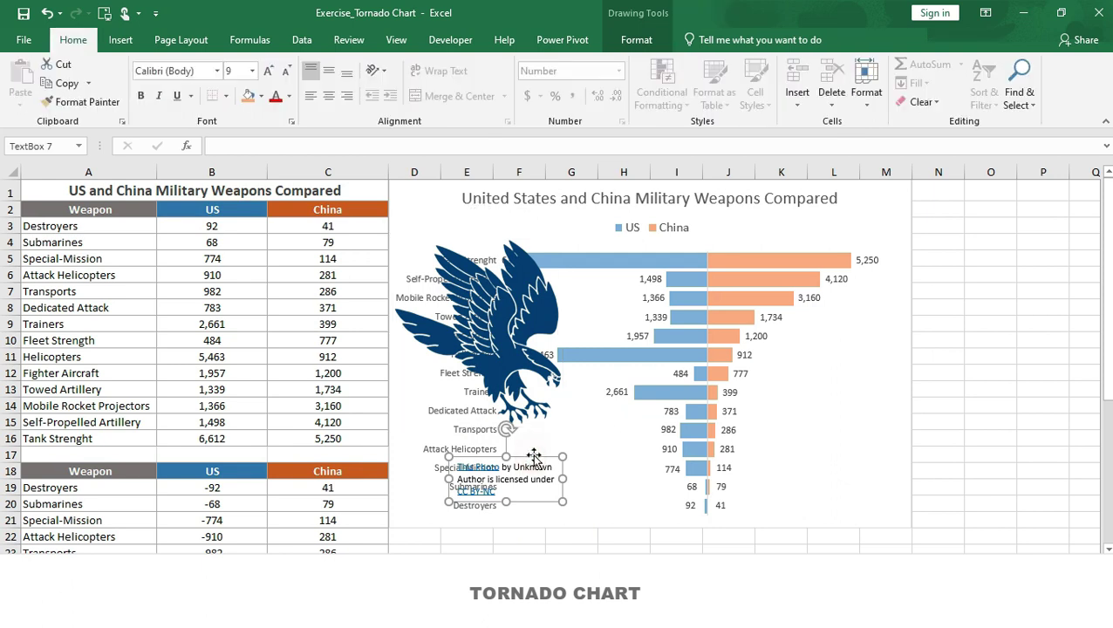
pyautogui.press('Delete')
pyautogui.click(485, 368)
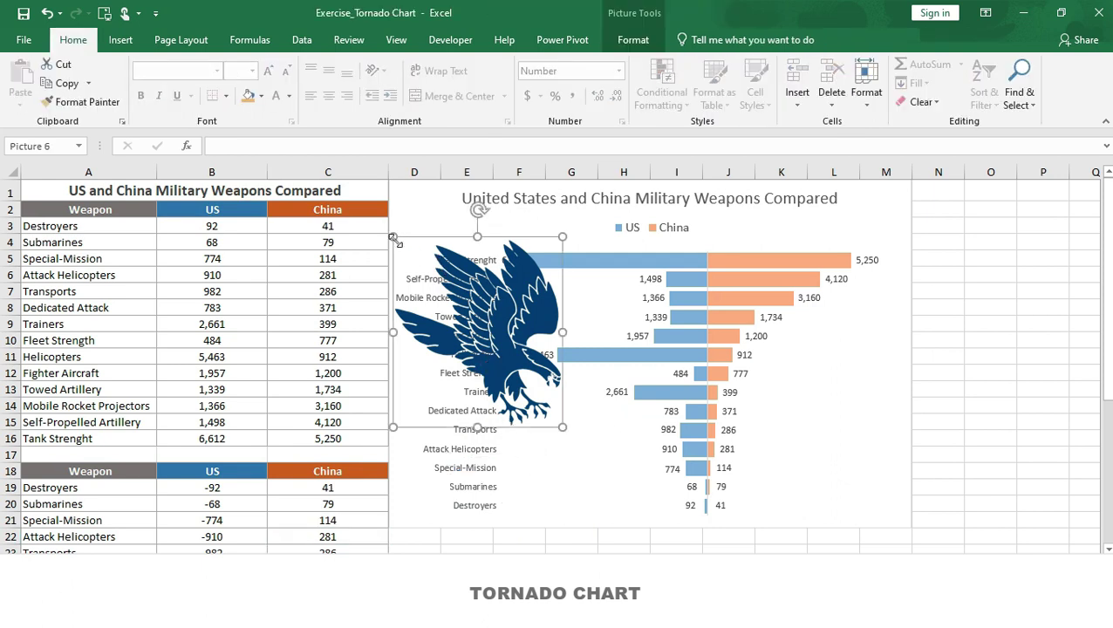
pyautogui.moveTo(392, 236); pyautogui.dragTo(488, 353)
pyautogui.moveTo(529, 392); pyautogui.dragTo(593, 465)
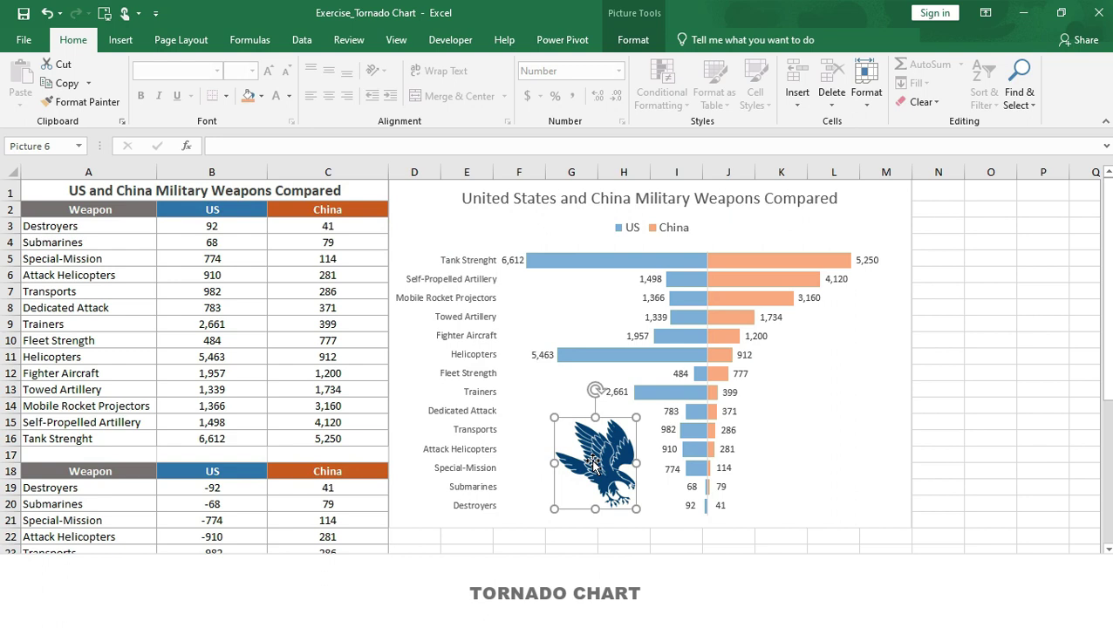
# - Recolor the eagle picture with the light blue accent variation, a 4700 K color tone and the lowest saturation preset
pyautogui.click(633, 40)
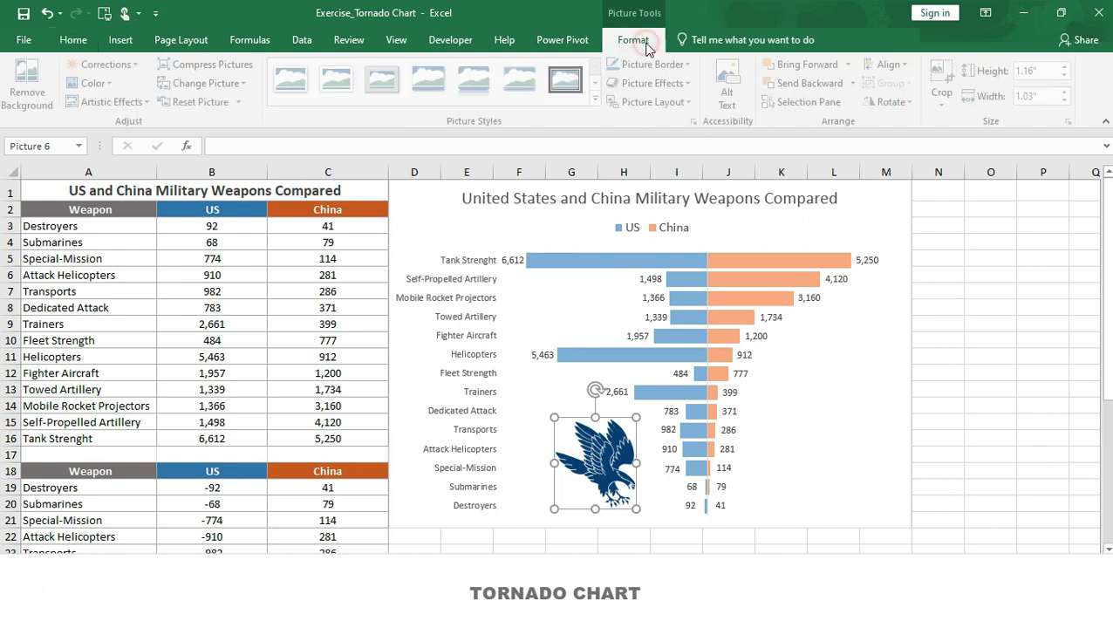
pyautogui.click(116, 86)
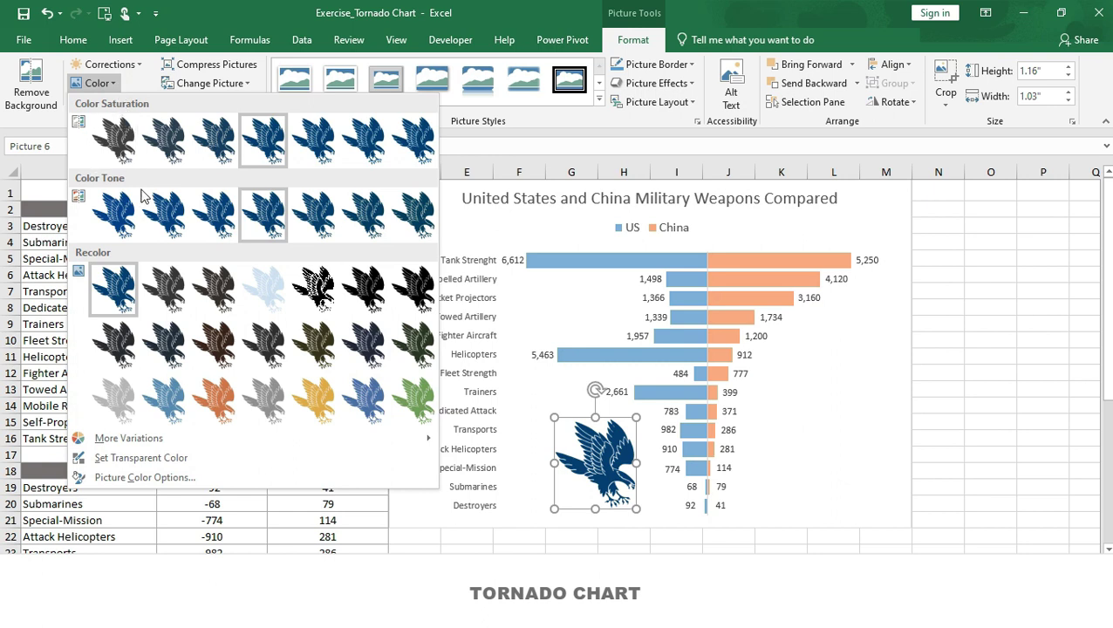
pyautogui.click(172, 406)
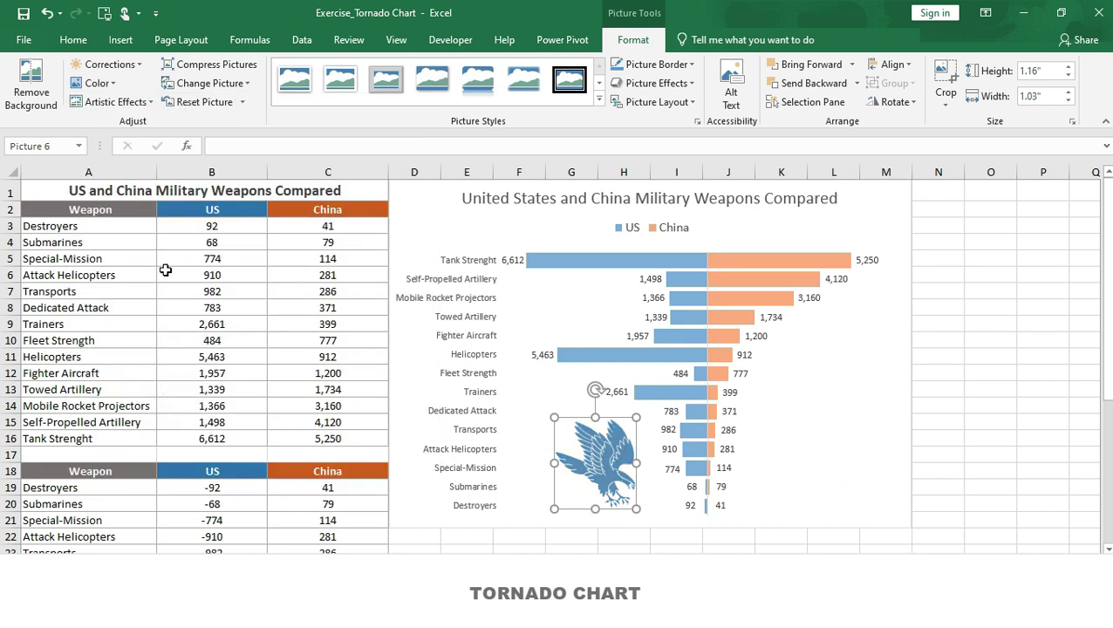
pyautogui.click(115, 87)
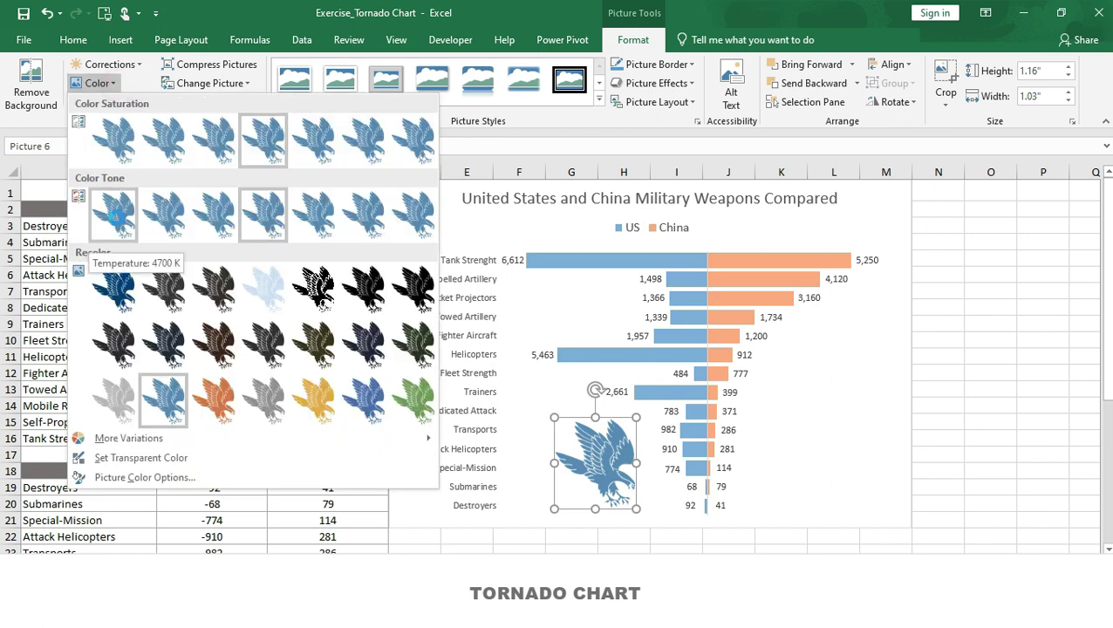
pyautogui.click(117, 218)
pyautogui.click(116, 84)
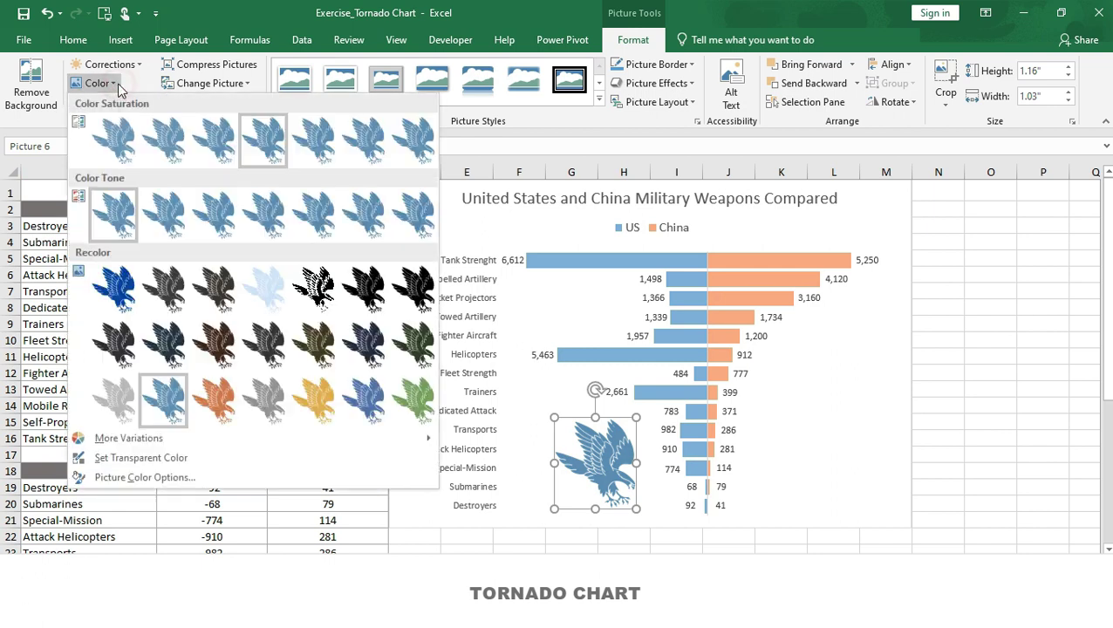
pyautogui.click(121, 151)
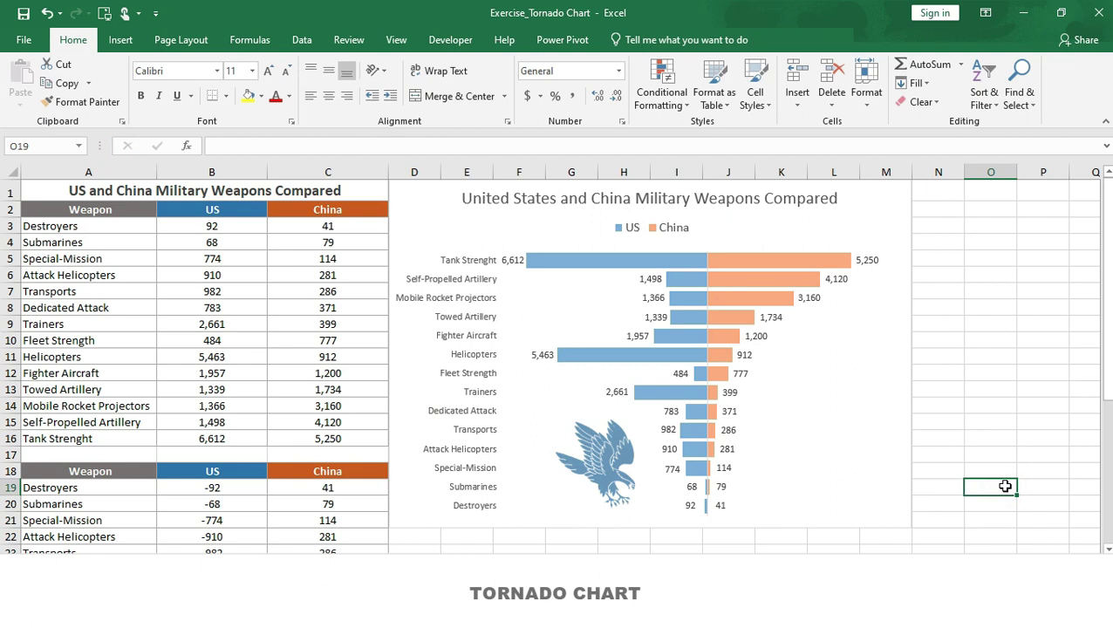
# - Search the online pictures for "dragon" and filter the results to Clipart
pyautogui.click(120, 40)
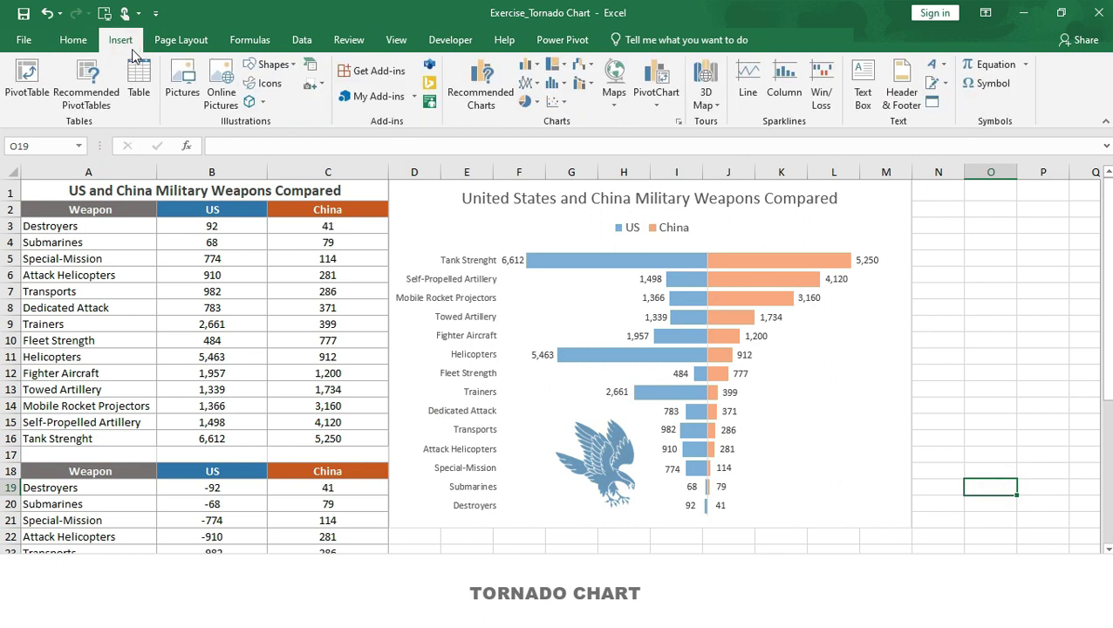
pyautogui.click(212, 76)
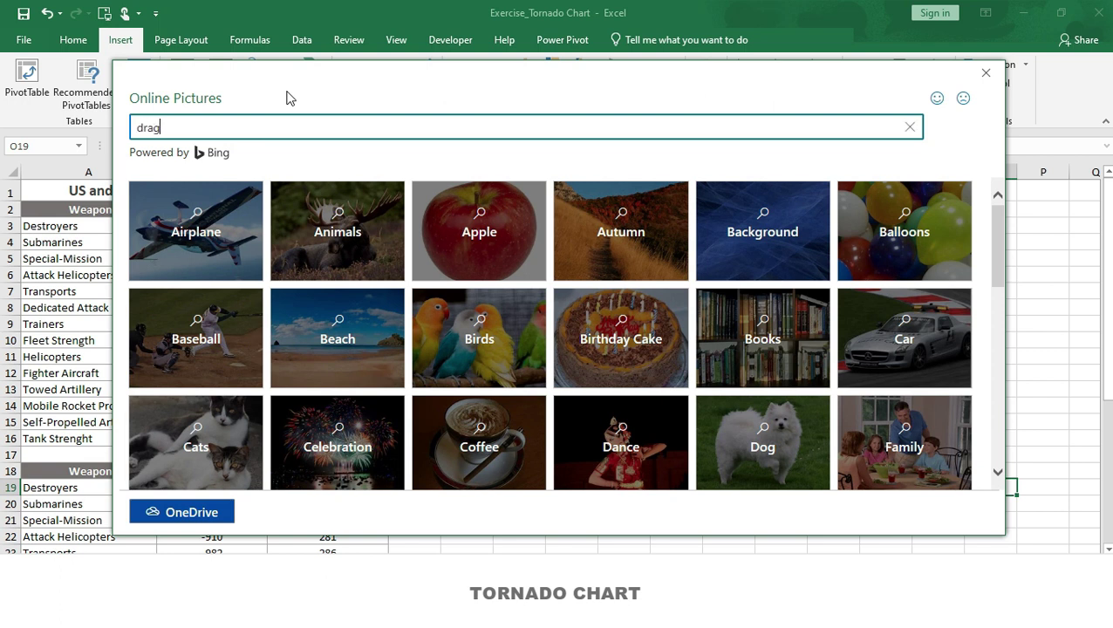
pyautogui.press('Return')
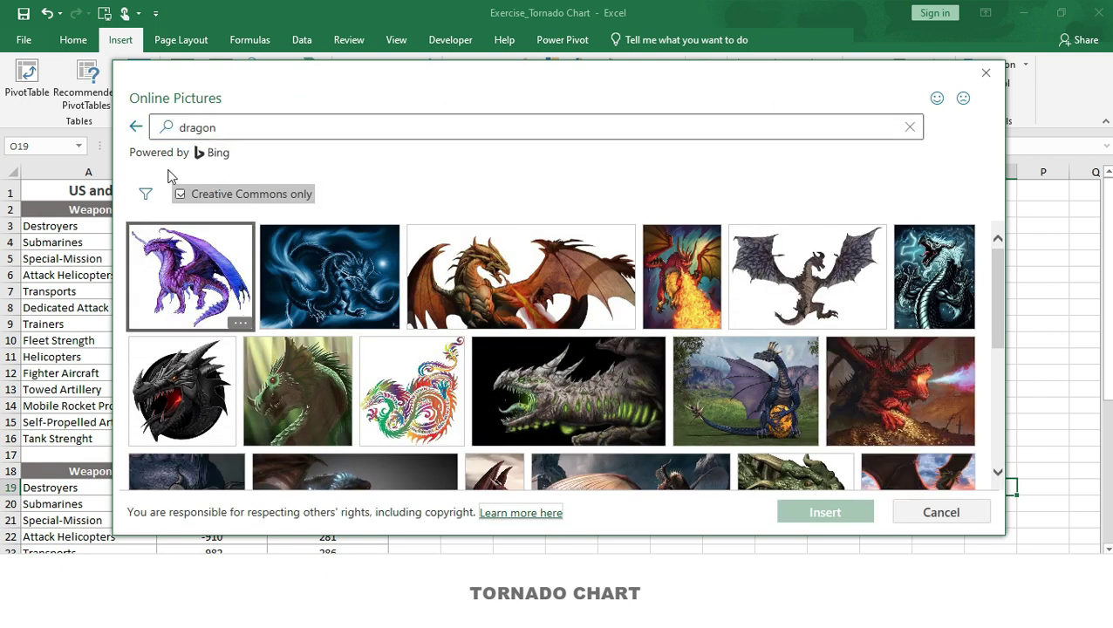
pyautogui.click(145, 195)
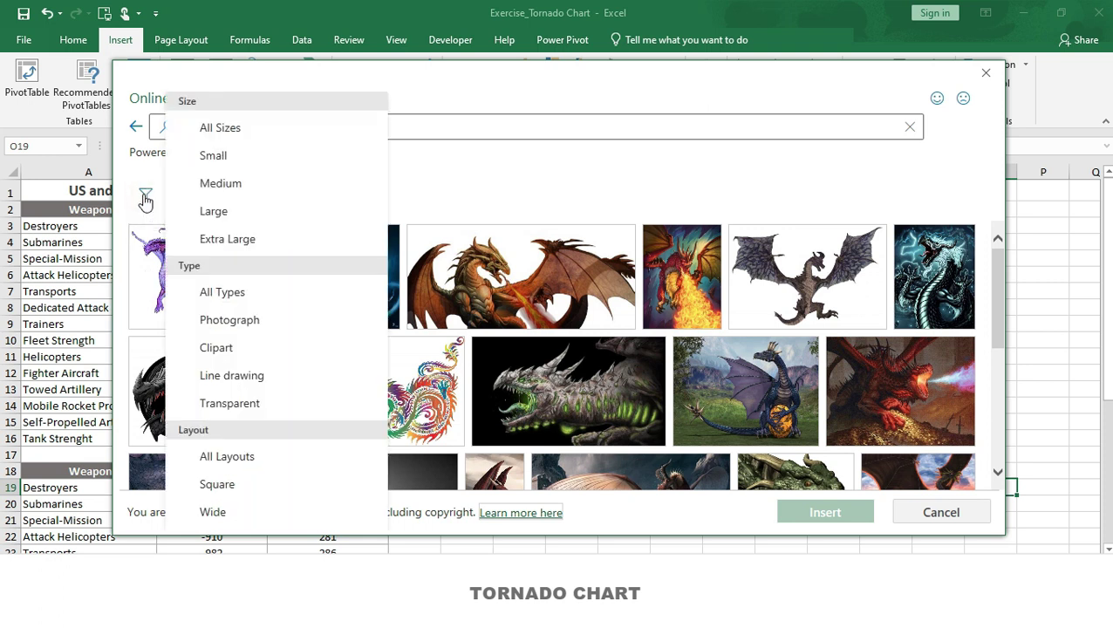
pyautogui.click(256, 354)
# - Insert the dark blue long-bodied Chinese dragon clipart from the search results into the worksheet
pyautogui.scroll(-2, 373, 353)
pyautogui.scroll(-5, 438, 369)
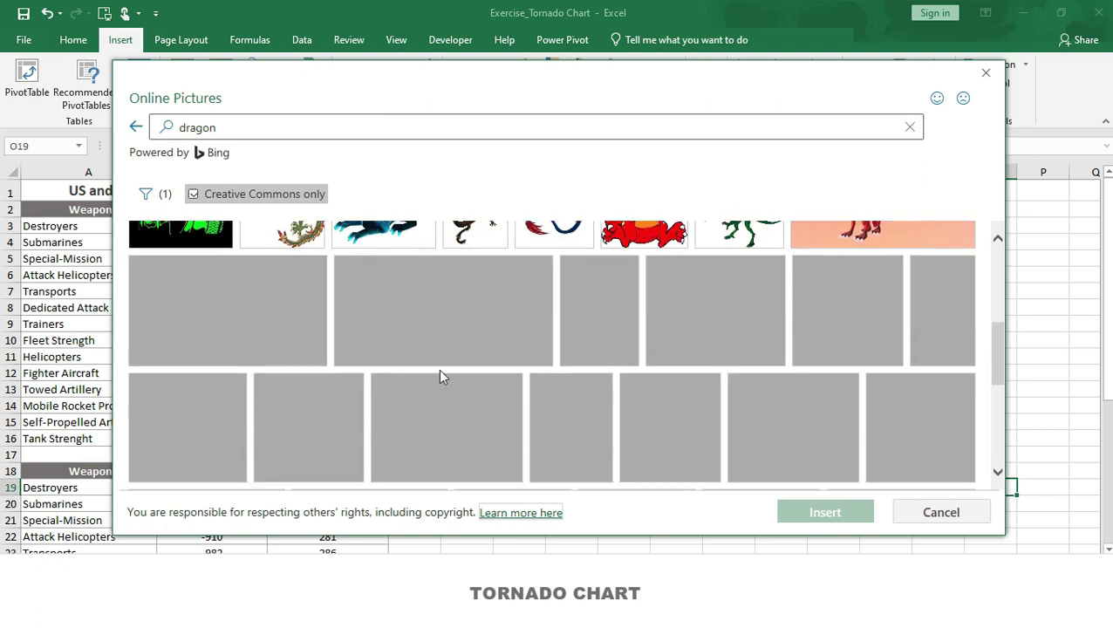
pyautogui.scroll(-2, 441, 384)
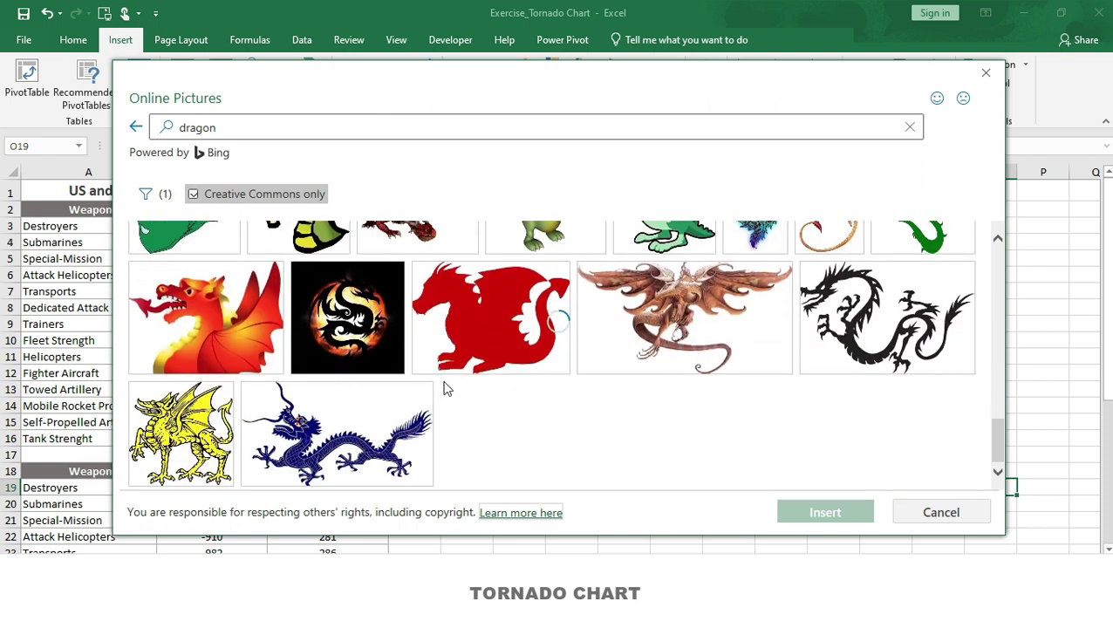
pyautogui.scroll(-1, 445, 390)
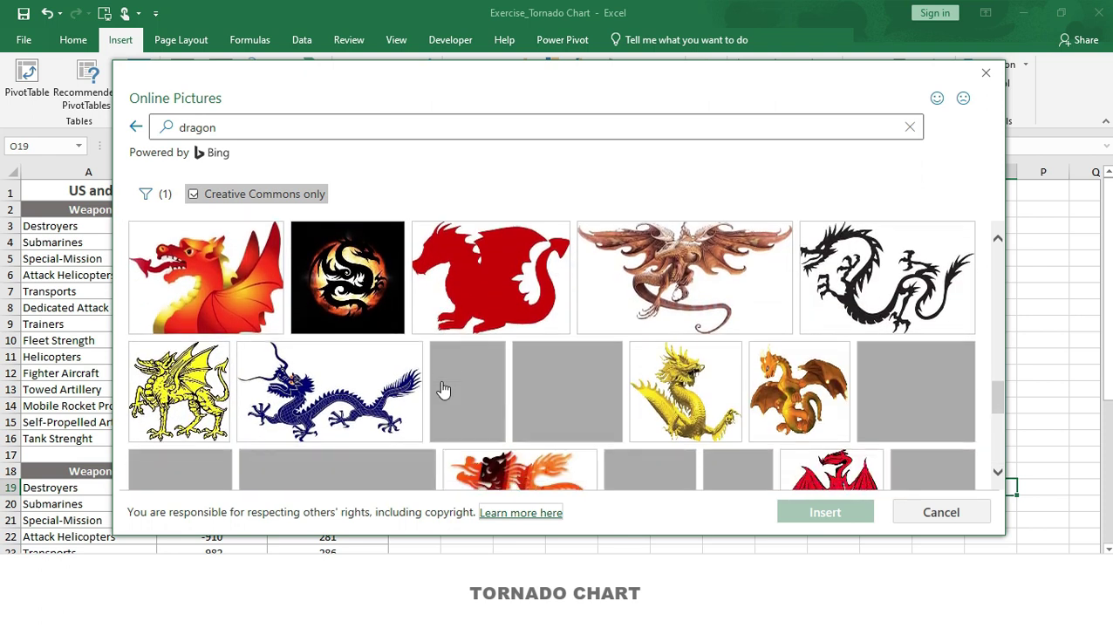
pyautogui.click(368, 384)
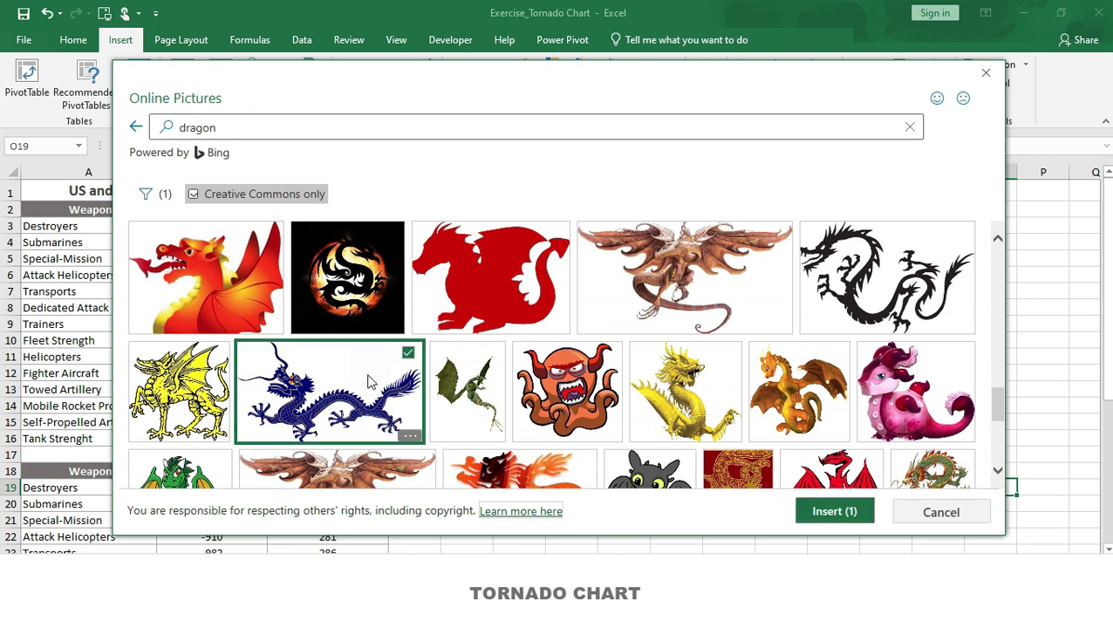
pyautogui.click(806, 514)
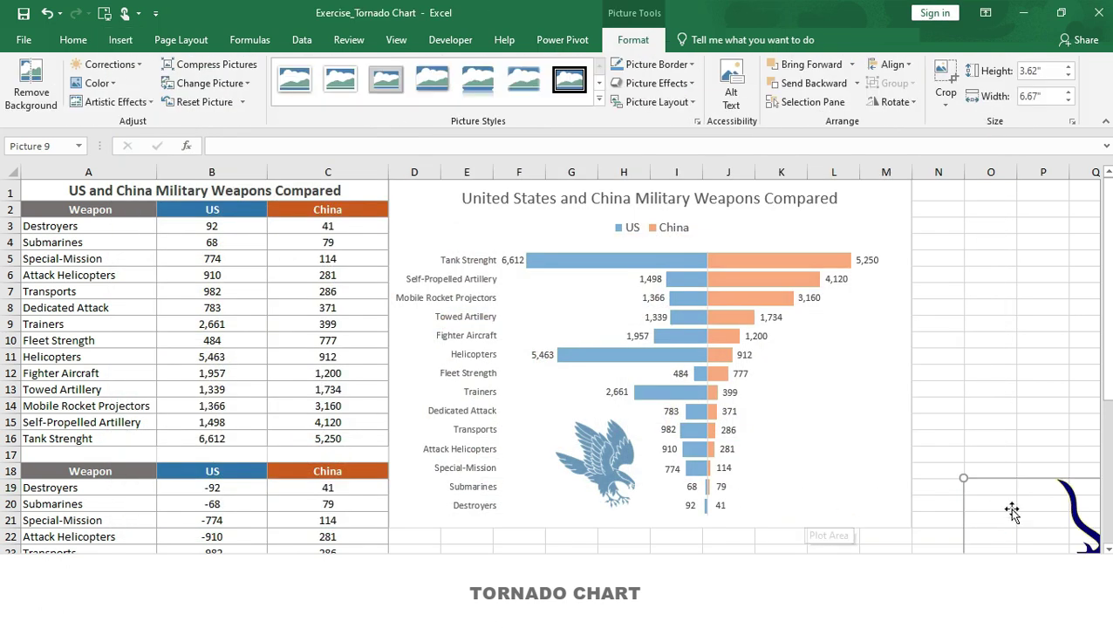
# - Shrink the dragon picture in stages to about 0.98" by 1.8" and place it beside the lower China bars
pyautogui.moveTo(1011, 514); pyautogui.dragTo(373, 273)
pyautogui.moveTo(278, 228); pyautogui.dragTo(559, 378)
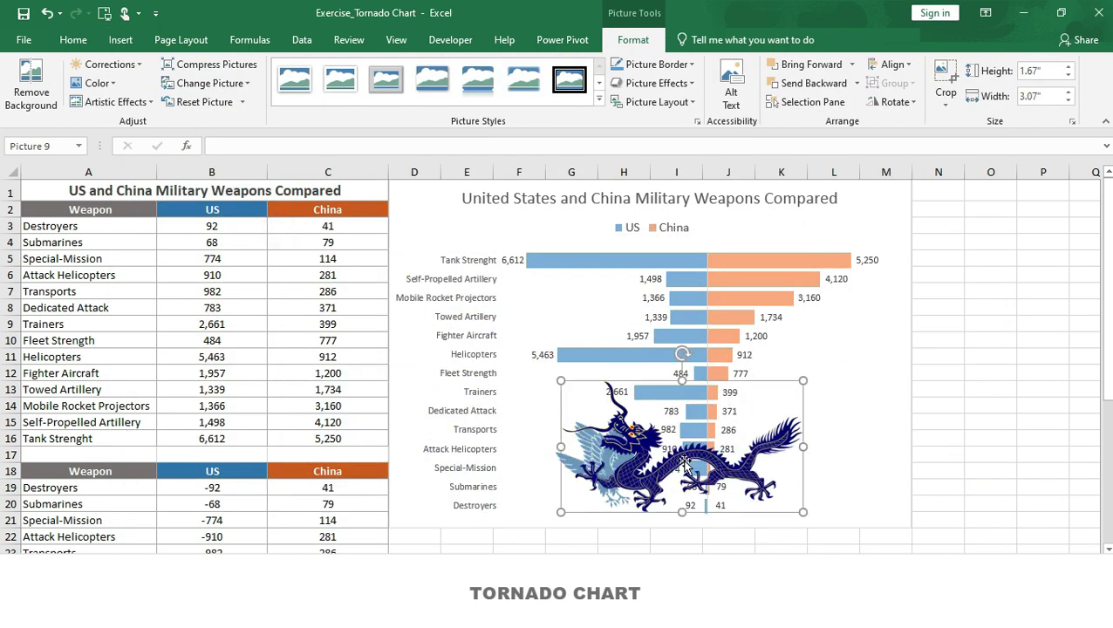
pyautogui.moveTo(661, 451); pyautogui.dragTo(599, 389)
pyautogui.moveTo(497, 316); pyautogui.dragTo(597, 380)
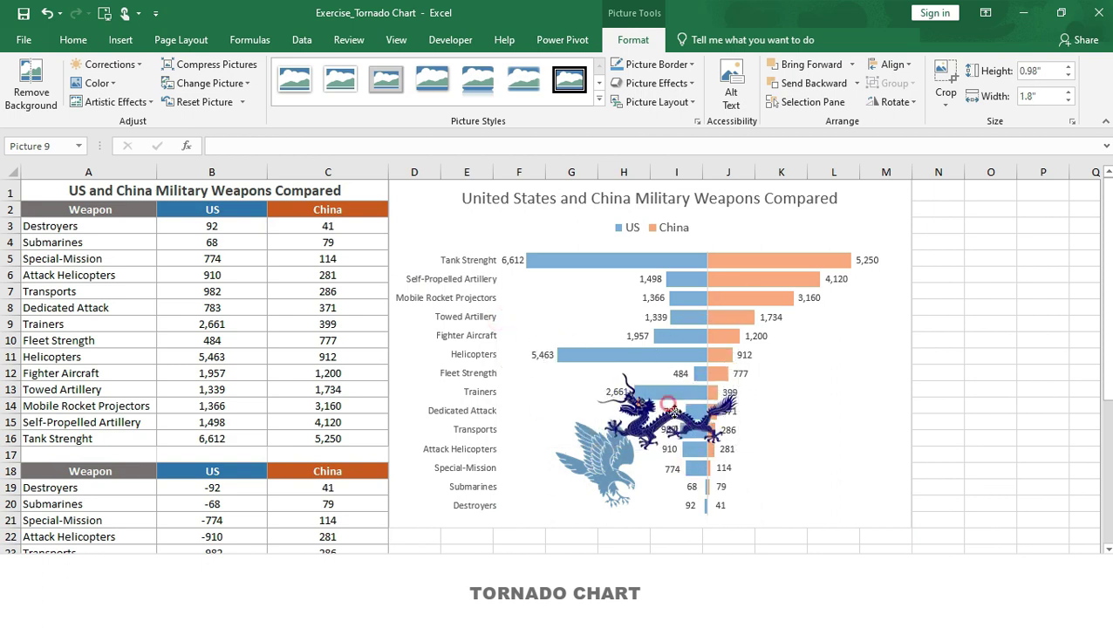
pyautogui.moveTo(661, 404); pyautogui.dragTo(818, 458)
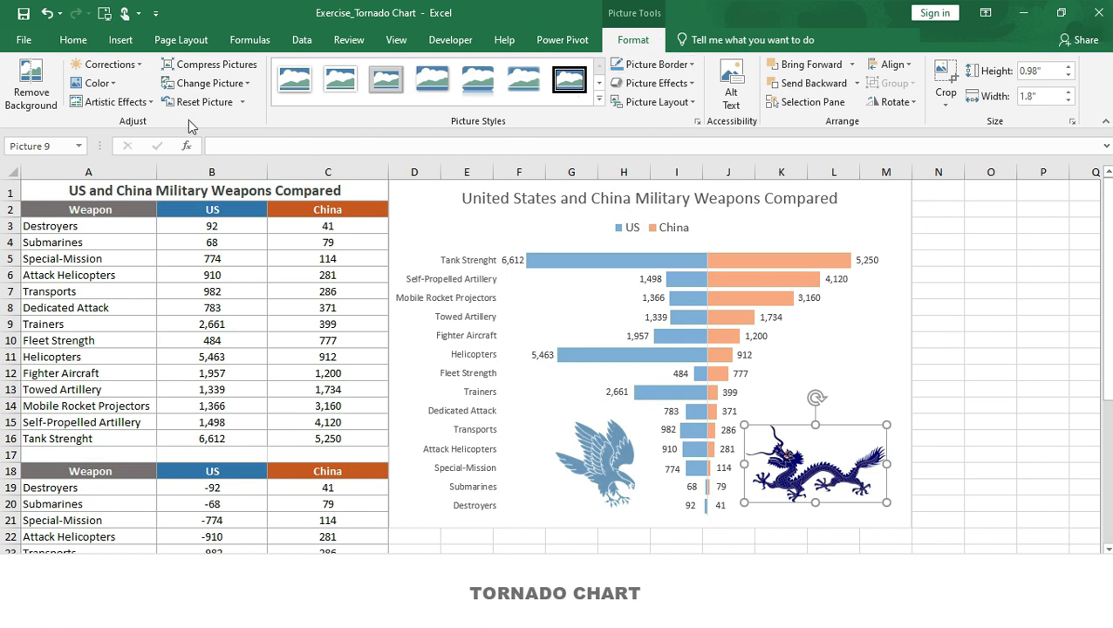
# - Recolor the dragon picture with the orange accent variation, the coolest color tone and the lowest saturation preset
pyautogui.click(118, 87)
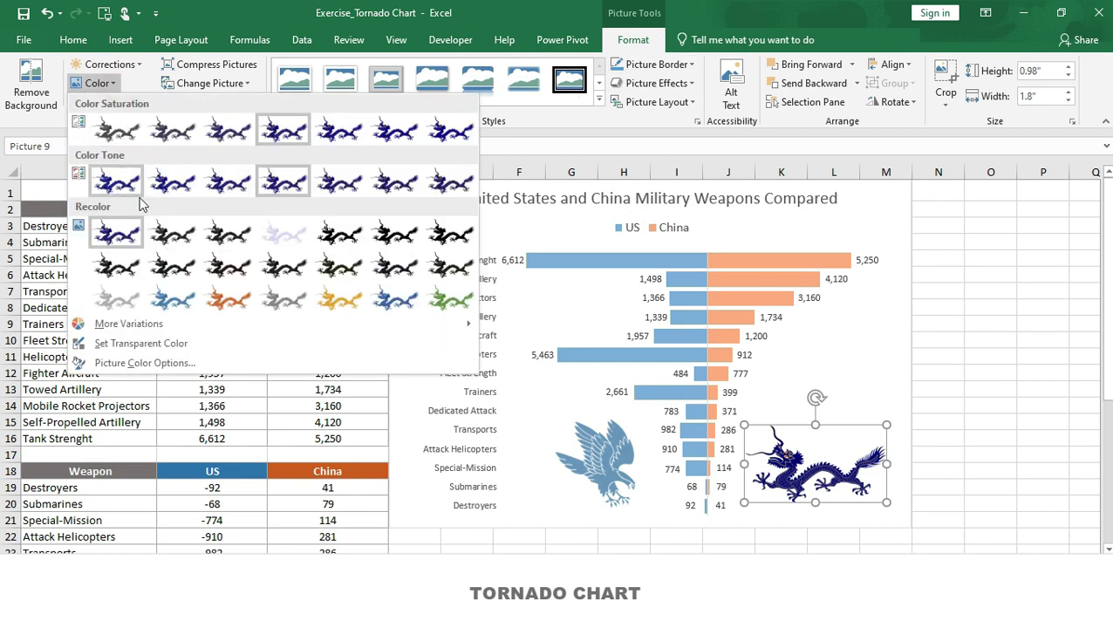
pyautogui.click(228, 299)
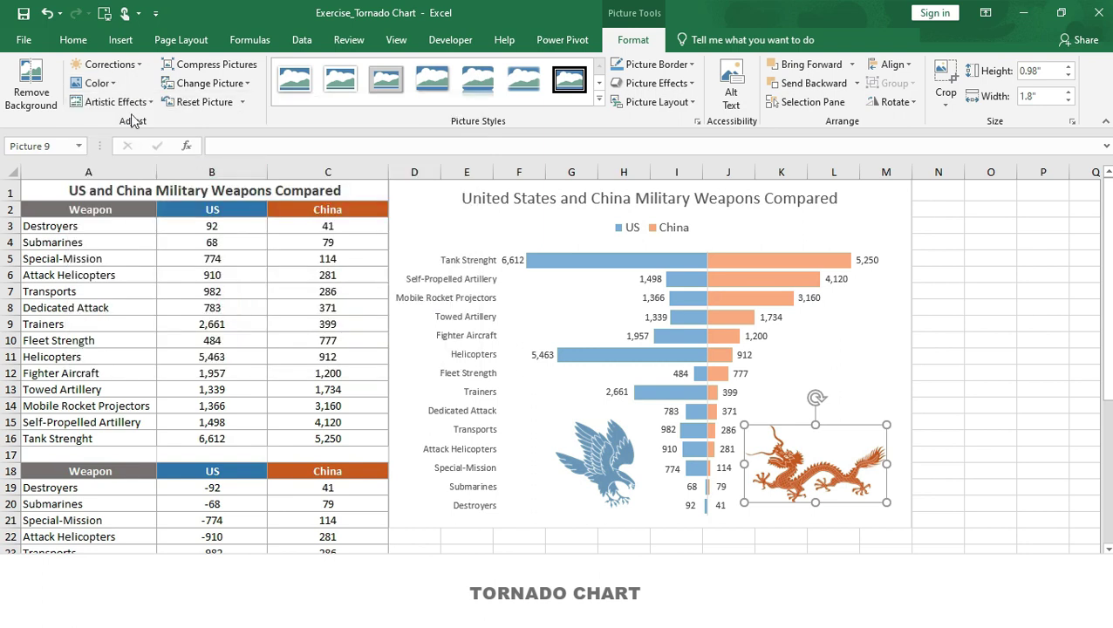
pyautogui.click(108, 83)
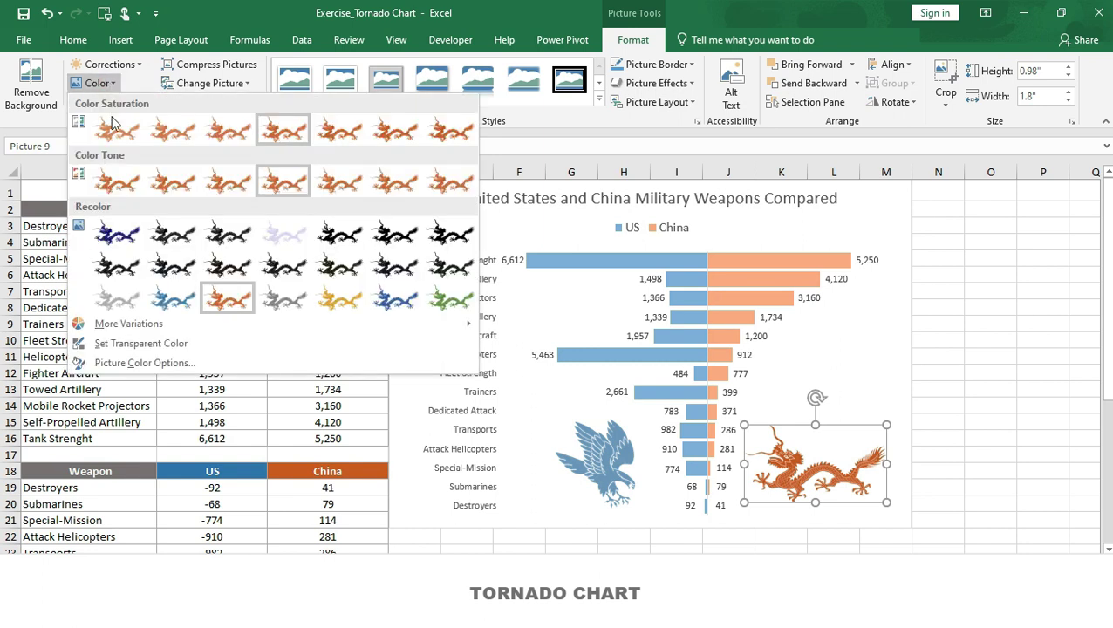
pyautogui.click(113, 186)
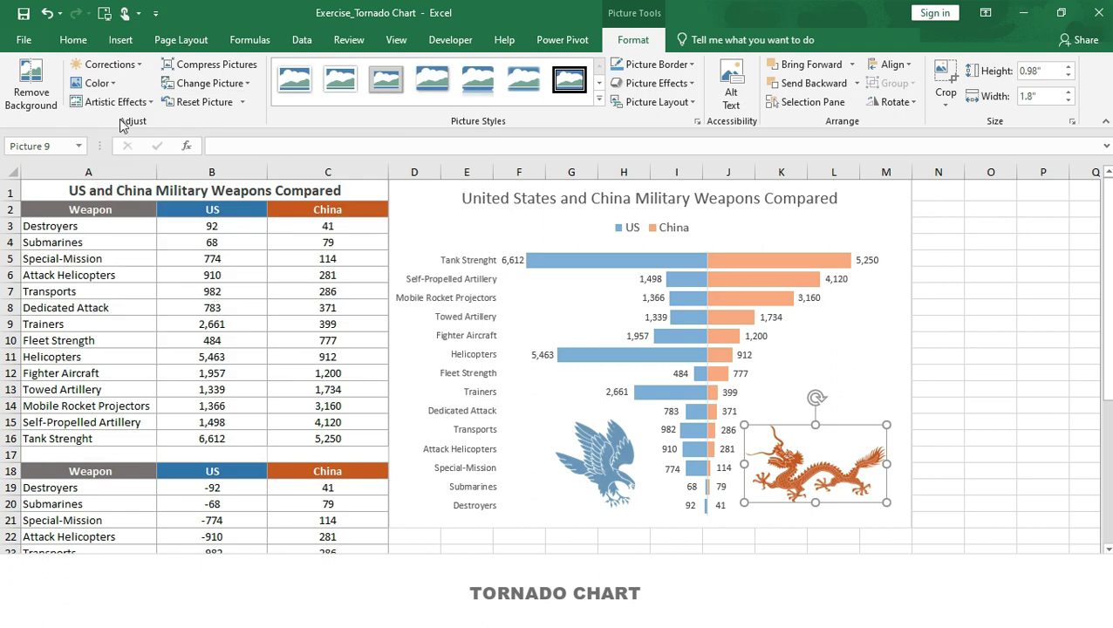
pyautogui.click(112, 84)
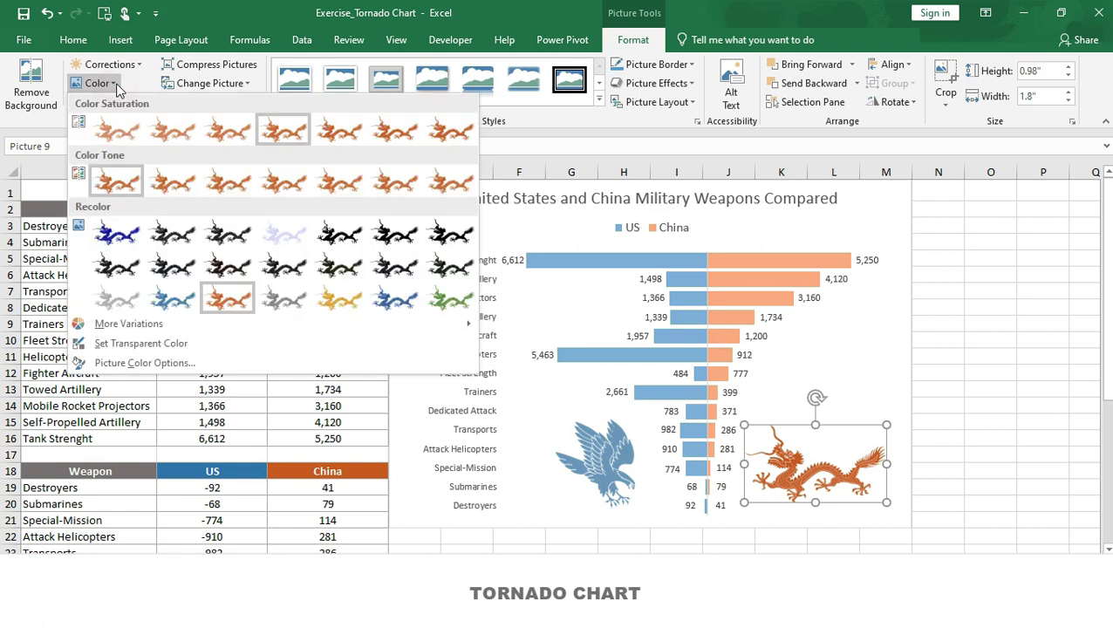
pyautogui.click(125, 133)
pyautogui.click(1003, 480)
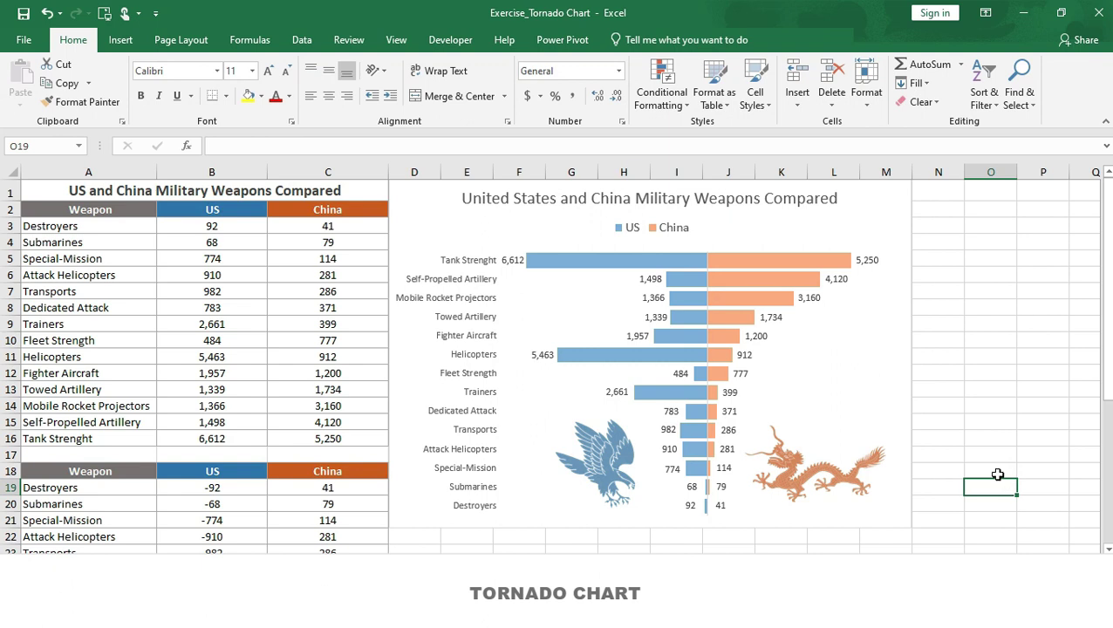
# - Group the dragon picture, the eagle picture and the tornado chart into one object, and deselect it
pyautogui.click(820, 485)
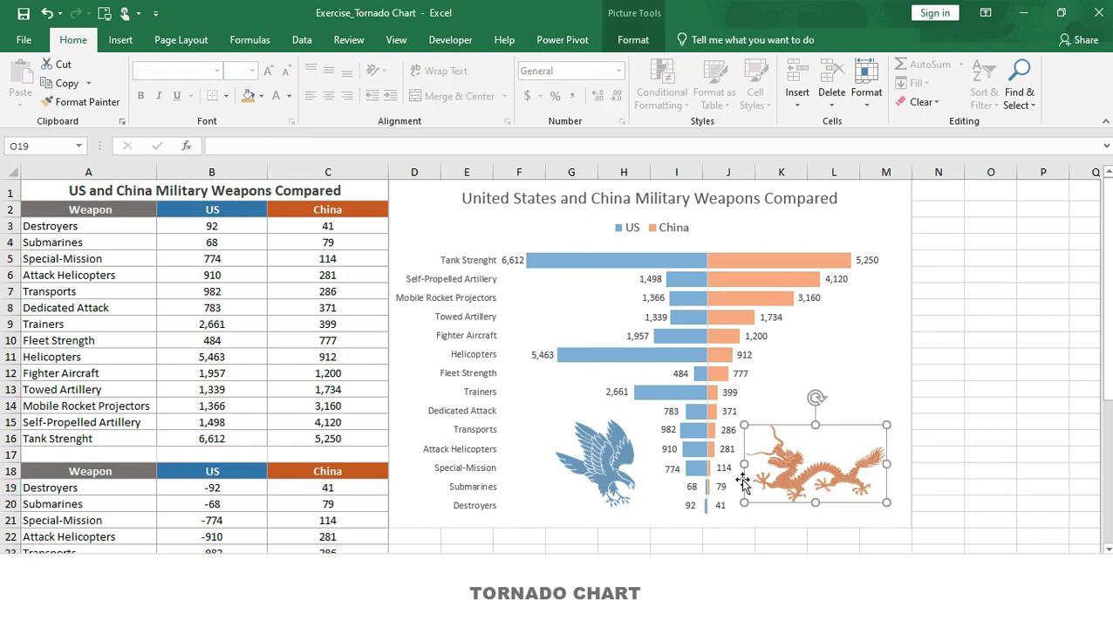
pyautogui.keyDown('ctrl'); pyautogui.click(623, 473); pyautogui.keyUp('ctrl')
pyautogui.keyDown('ctrl'); pyautogui.click(792, 371); pyautogui.keyUp('ctrl')
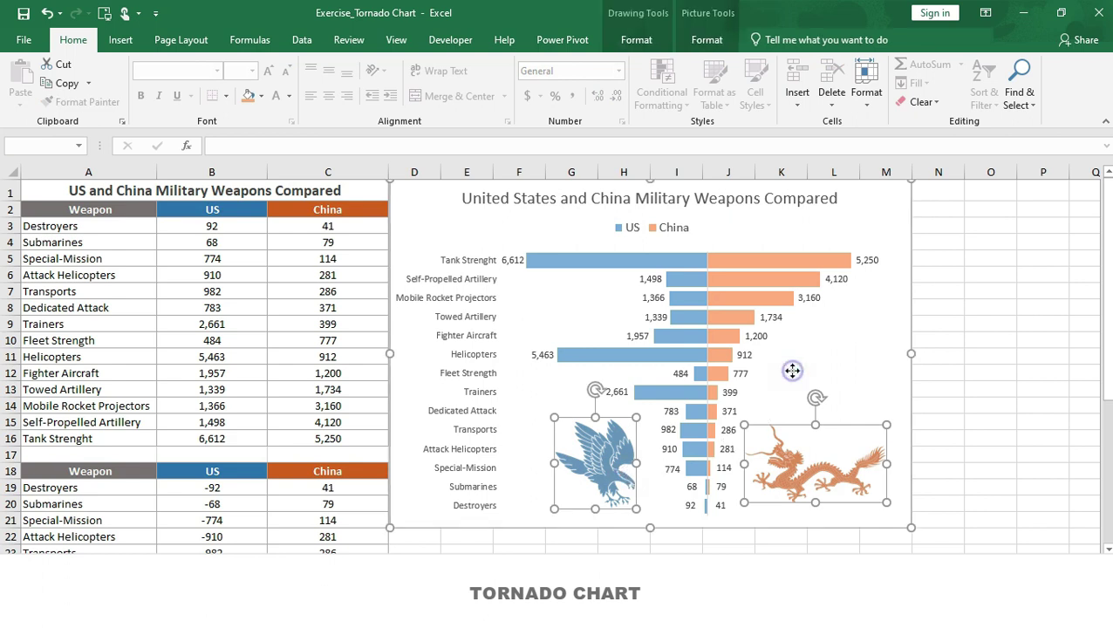
pyautogui.rightClick(792, 370)
pyautogui.moveTo(839, 226)
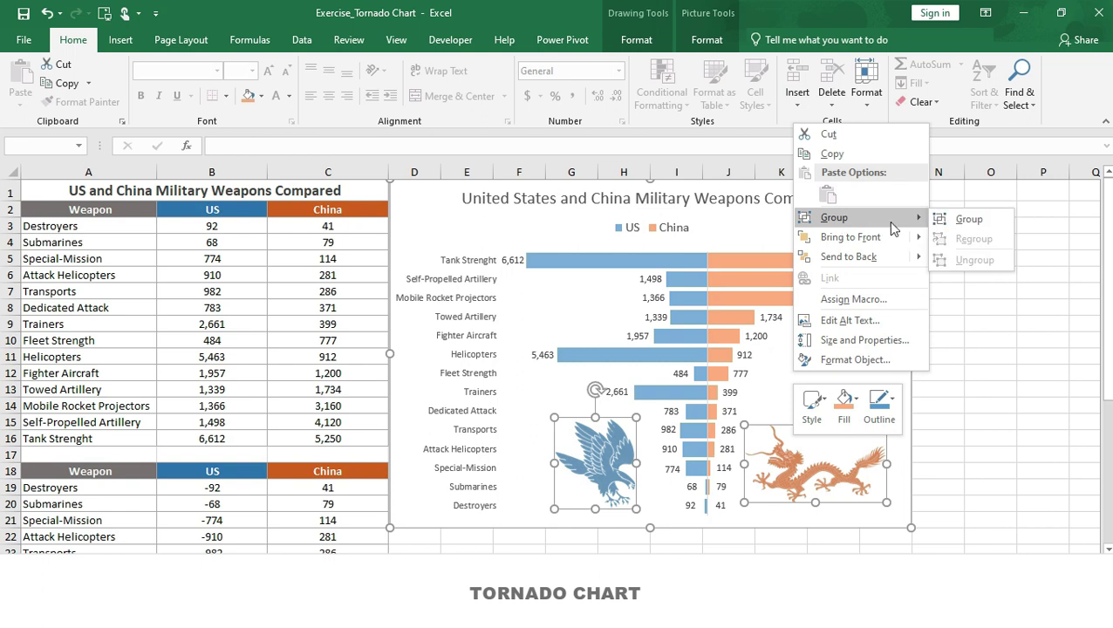
pyautogui.click(991, 220)
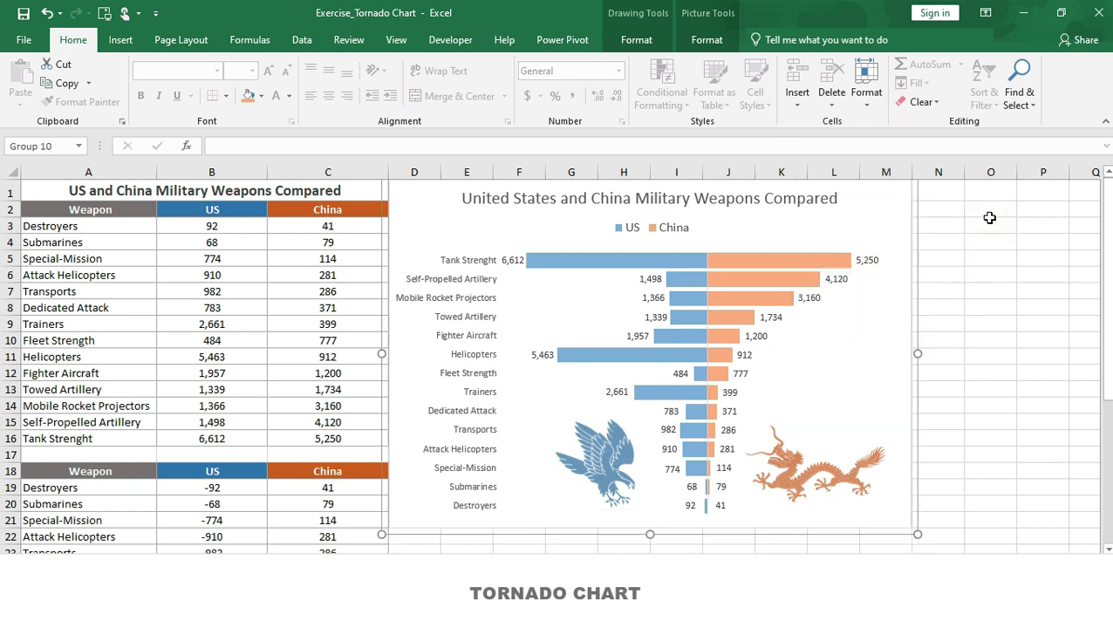
pyautogui.click(986, 415)
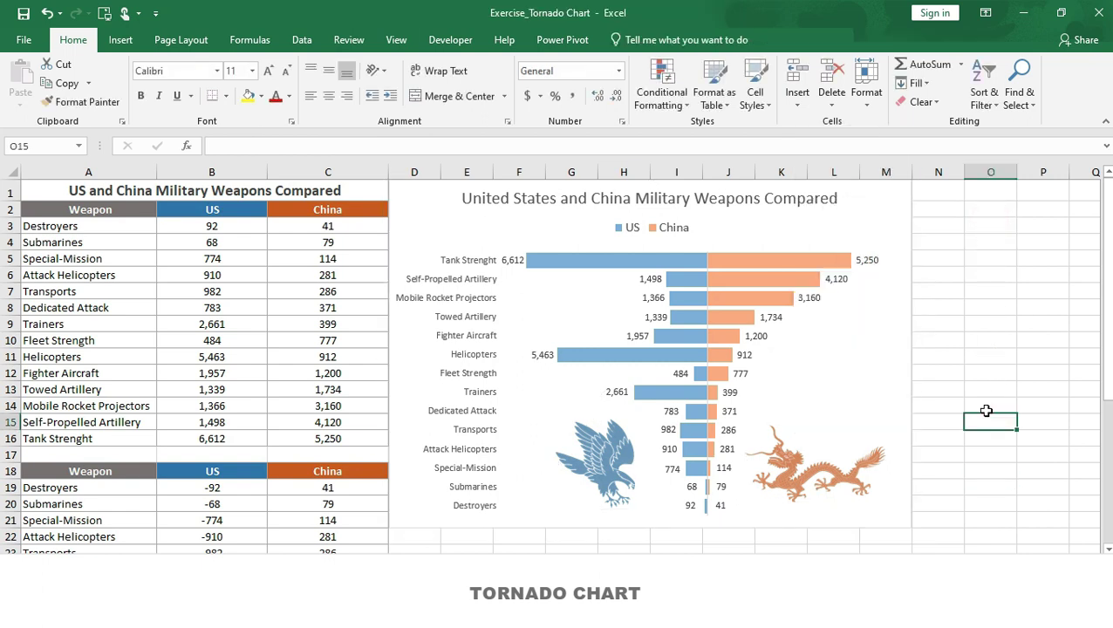